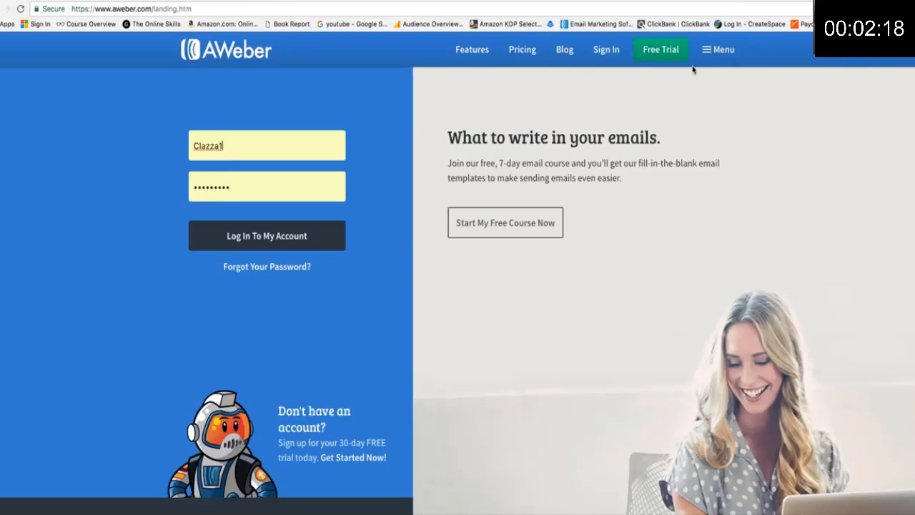
Log in to the AWeber account and start a new list from Manage Lists.
left_click(271, 245)
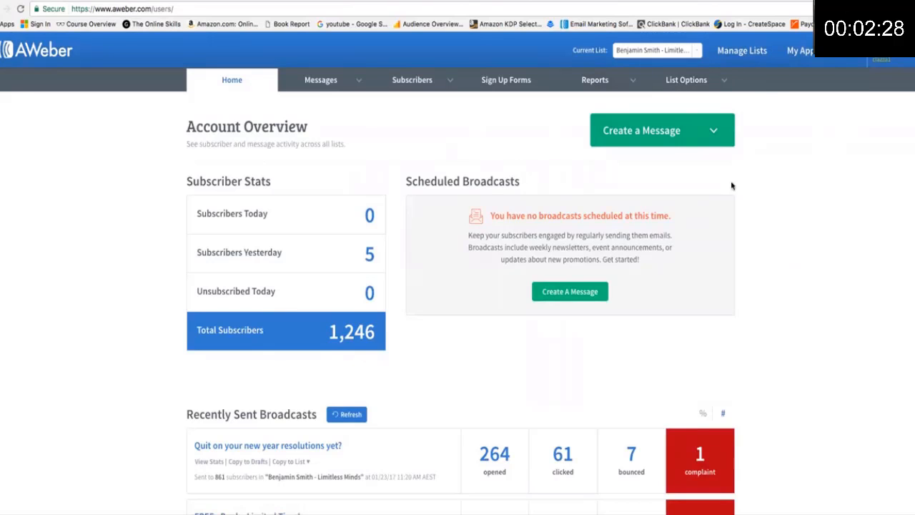
left_click(744, 53)
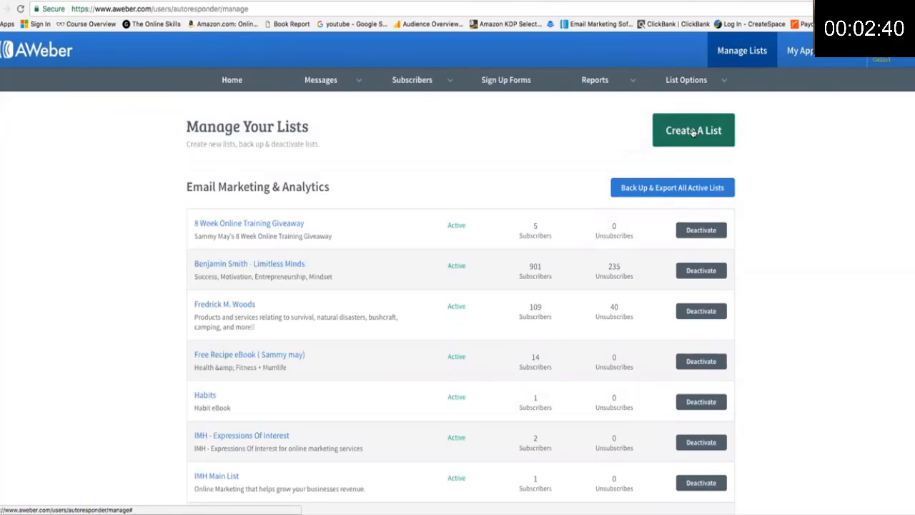
left_click(694, 132)
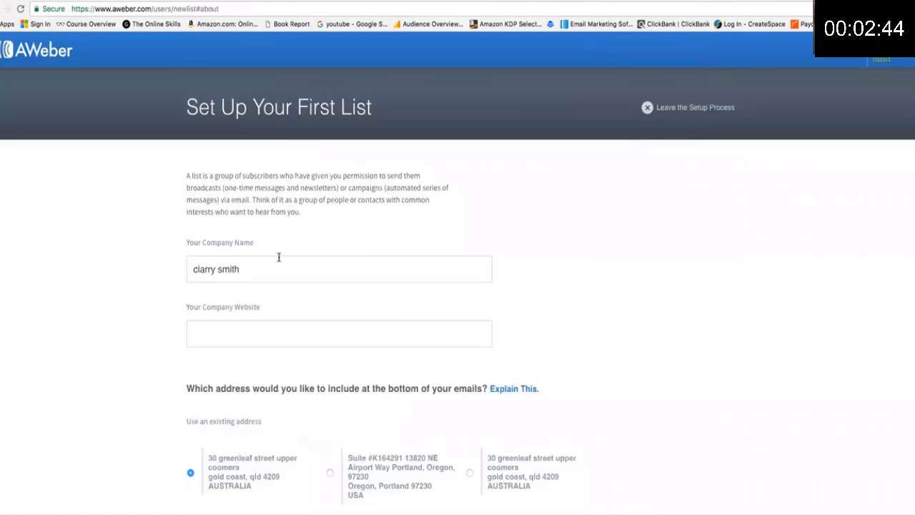
Replace the company name with Yogaplay and enter the website Yogaplay.com.
left_click(244, 266)
left_click_drag(244, 268, 191, 269)
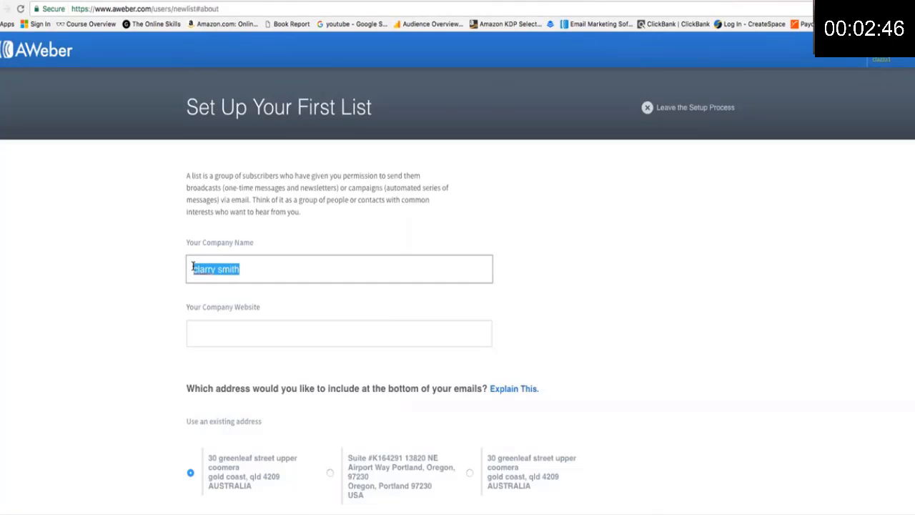
key("BackSpace")
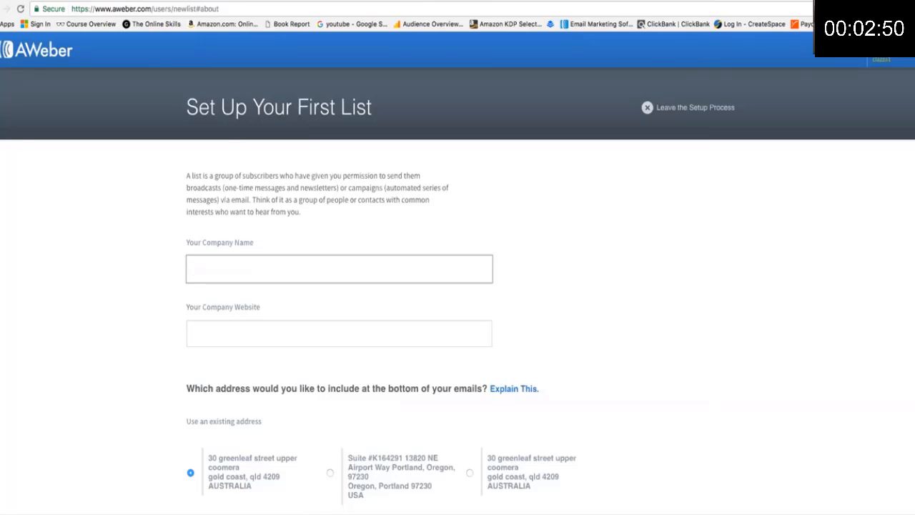
type("Yogaplay")
left_click(229, 338)
type("Yogapl")
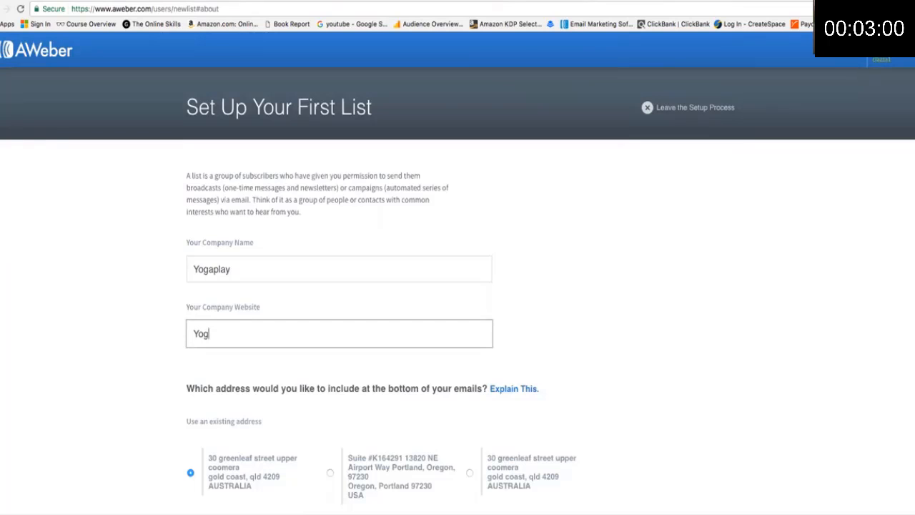
type("ay.com")
Replace the sender name and sender email address, then continue to the next step.
scroll(275, 315, "down", 3)
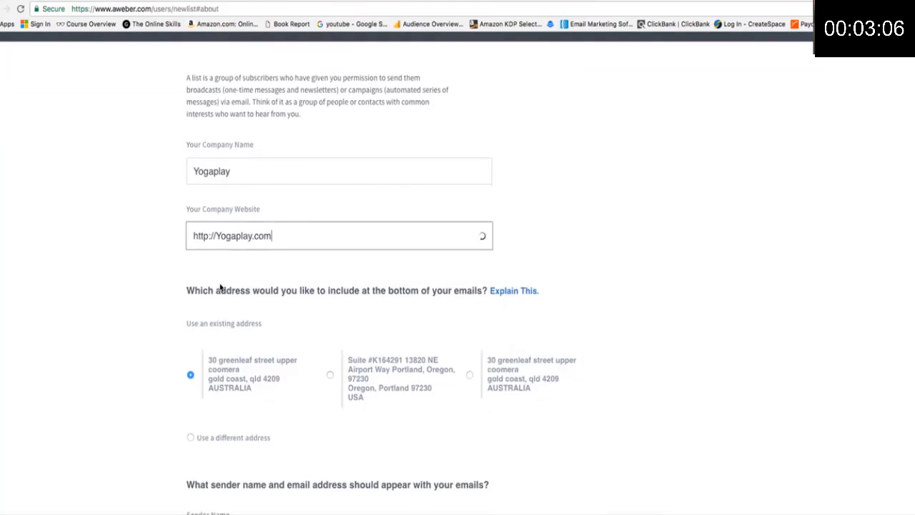
scroll(549, 291, "down", 3)
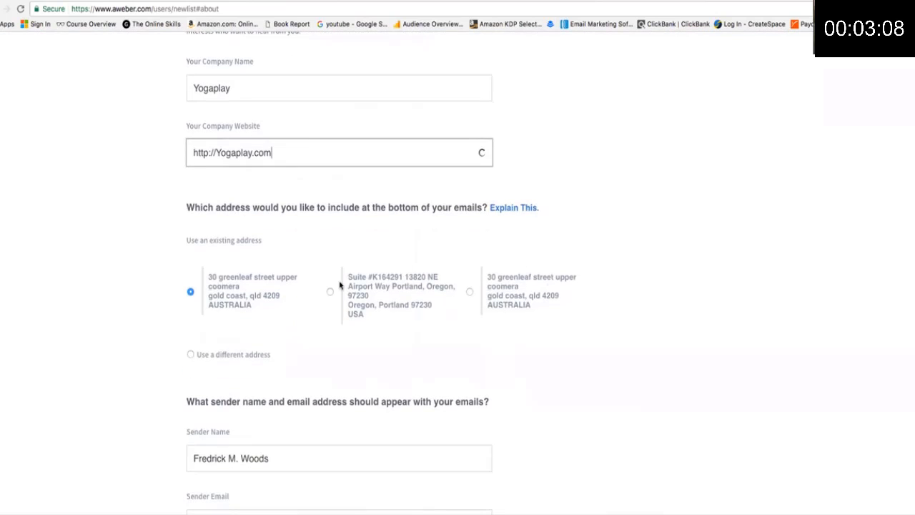
scroll(340, 287, "down", 4)
scroll(341, 285, "down", 2)
left_click_drag(272, 247, 193, 246)
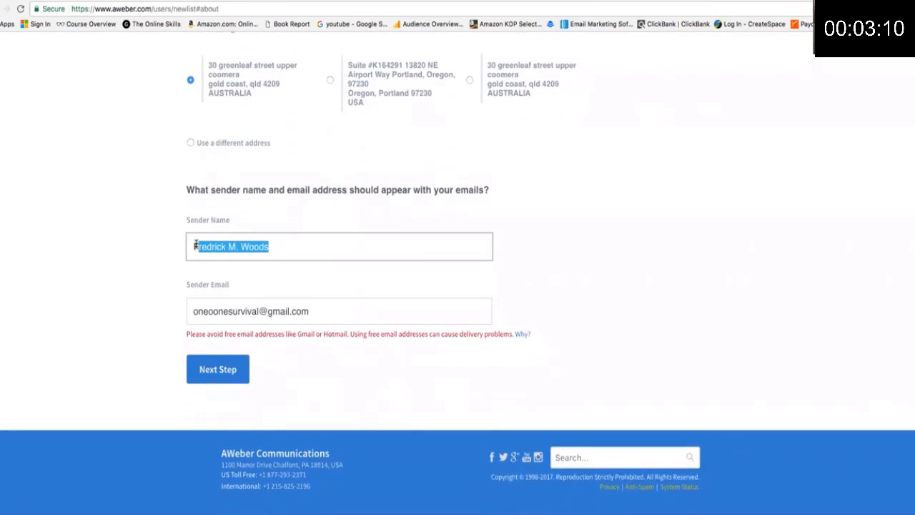
key("BackSpace")
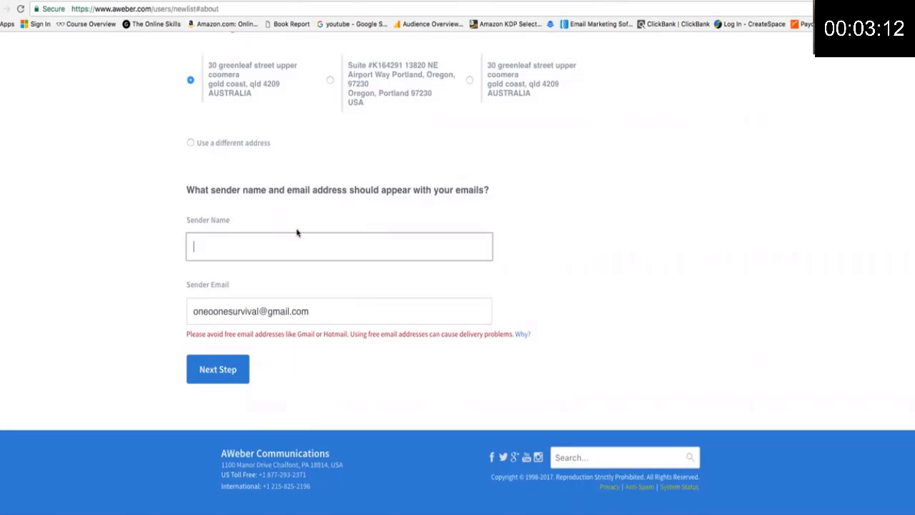
type("Rebecca")
left_click_drag(324, 310, 266, 293)
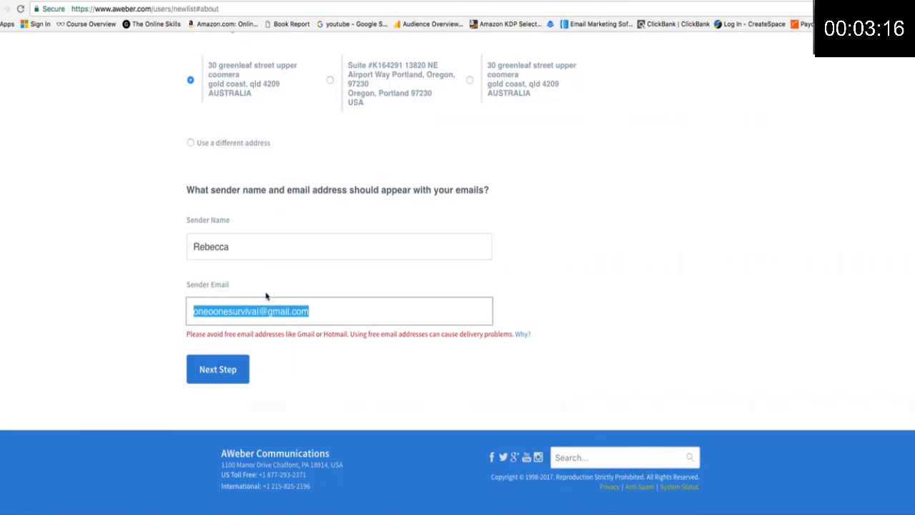
key("BackSpace")
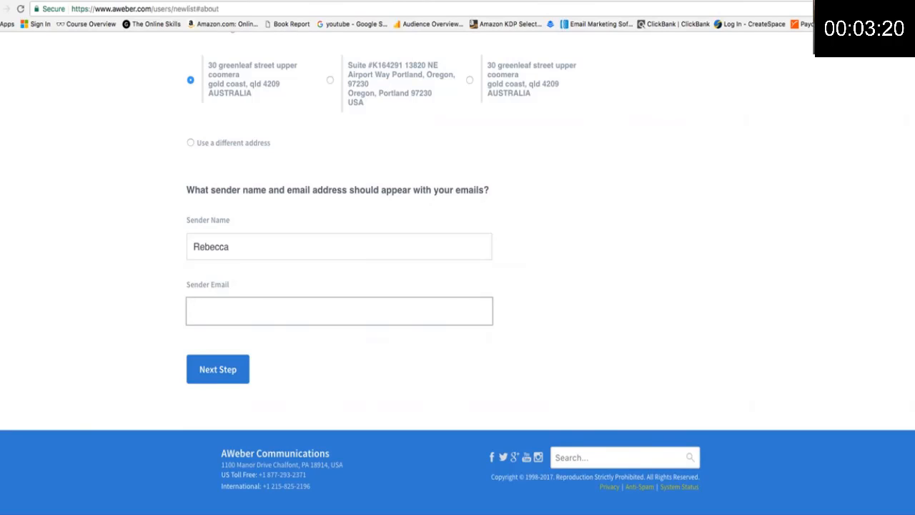
type("e")
type("ne")
key("BackSpace")
key("BackSpace")
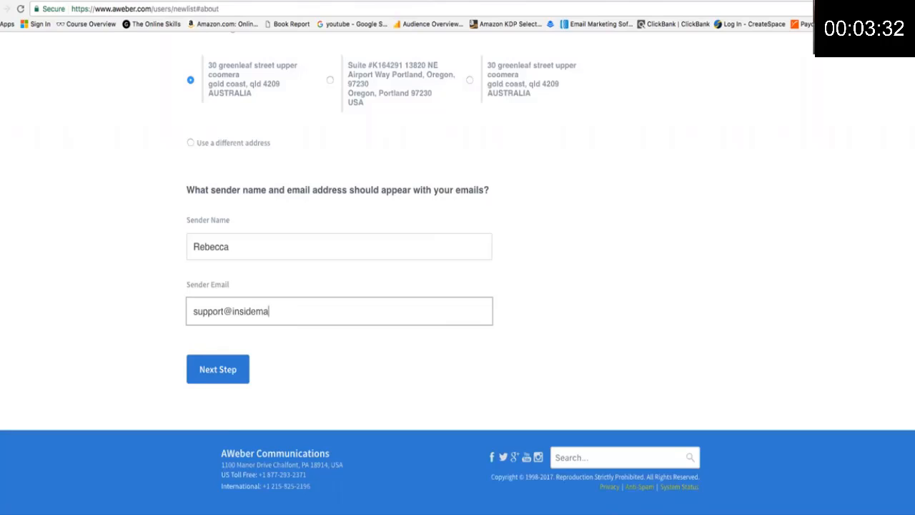
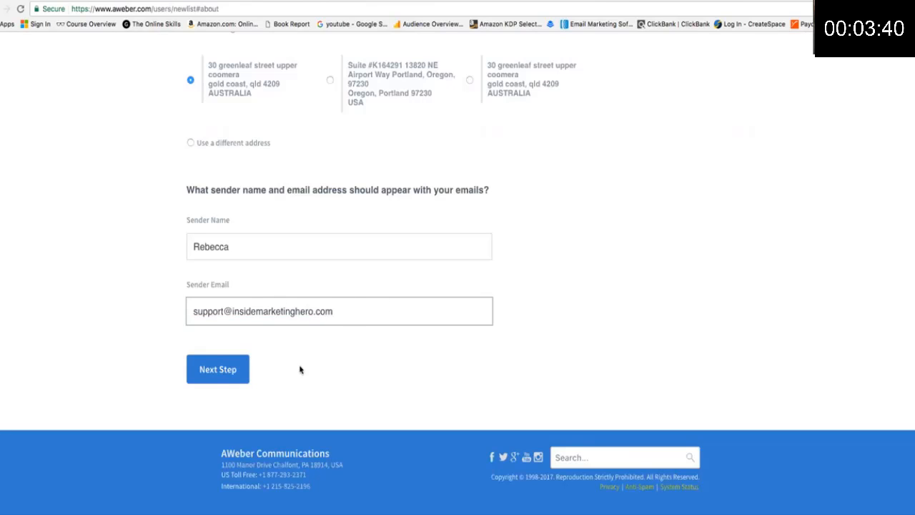
left_click(230, 378)
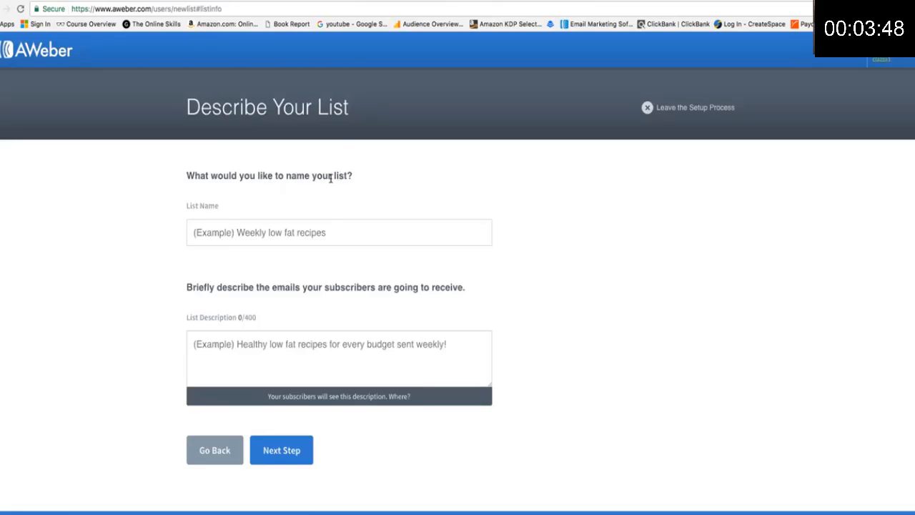
Enter list name '50% OFF your next class - Yoga' and description 'Yoga', then continue.
left_click(332, 232)
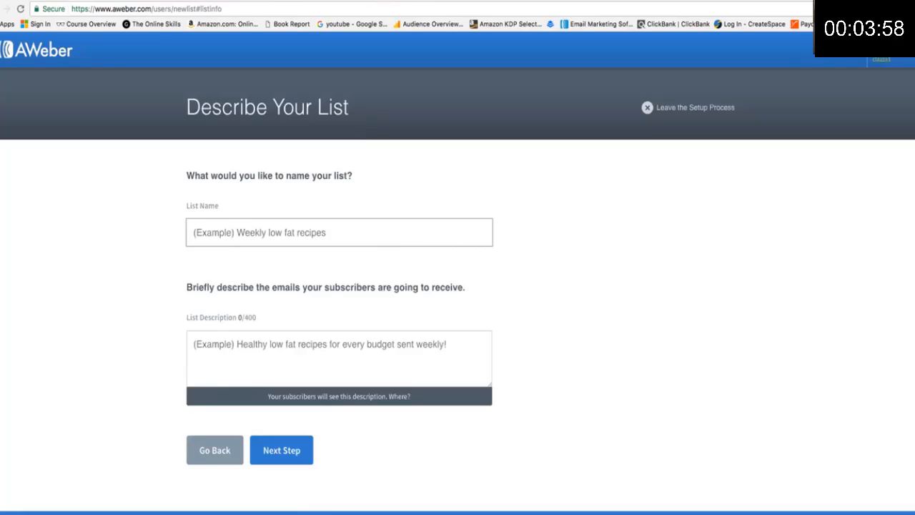
type("50% O")
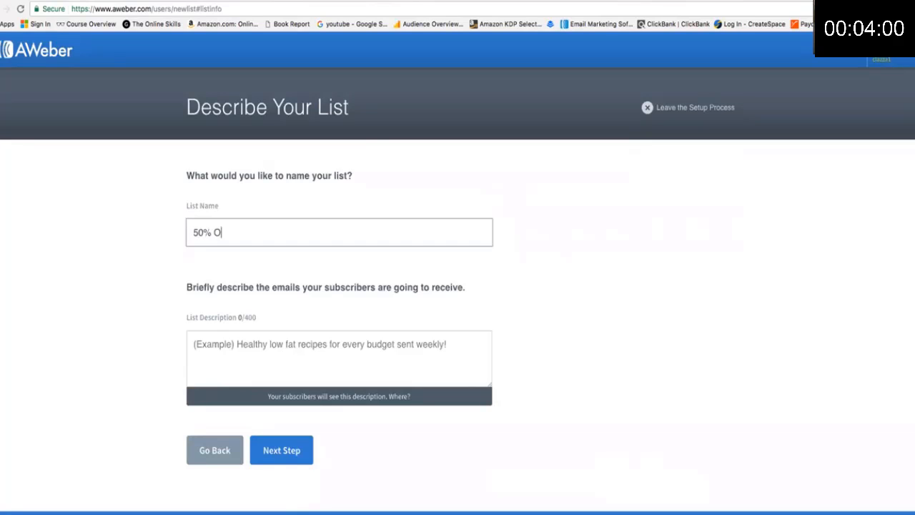
type("FF your next class -")
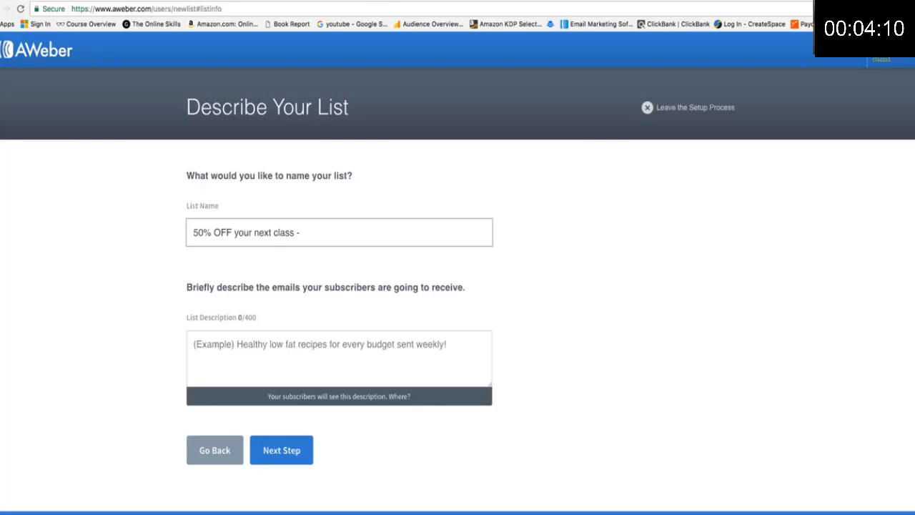
type(" Ypog")
key("BackSpace")
key("BackSpace")
key("BackSpace")
type("oga p")
key("BackSpace")
key("BackSpace")
scroll(265, 236, "down", 2)
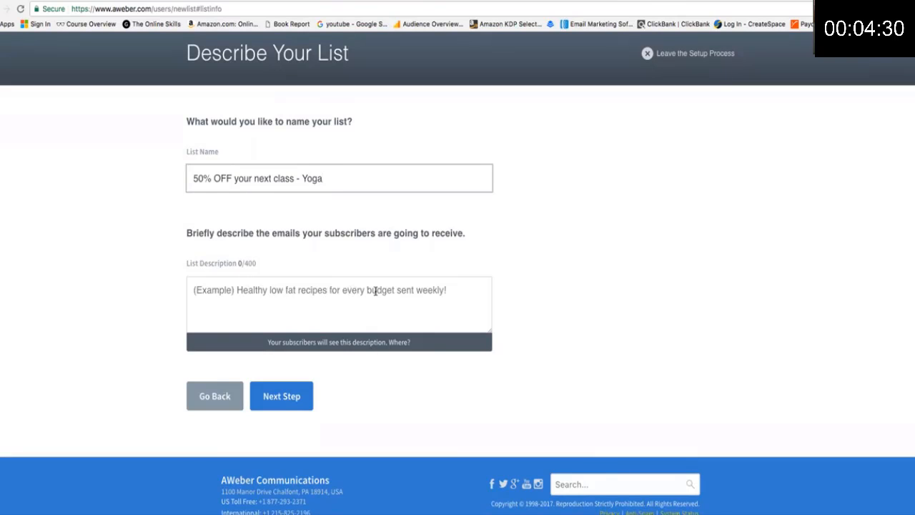
left_click(309, 289)
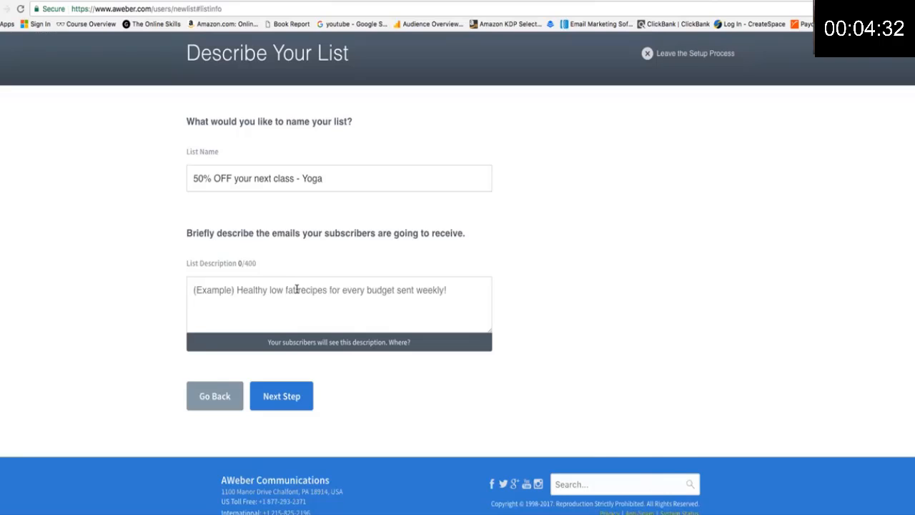
type("Y")
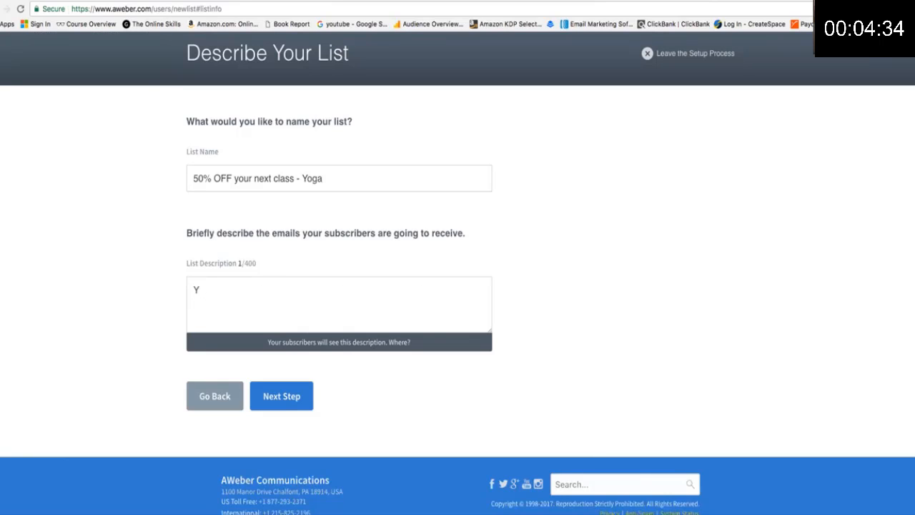
type("oga")
left_click(289, 398)
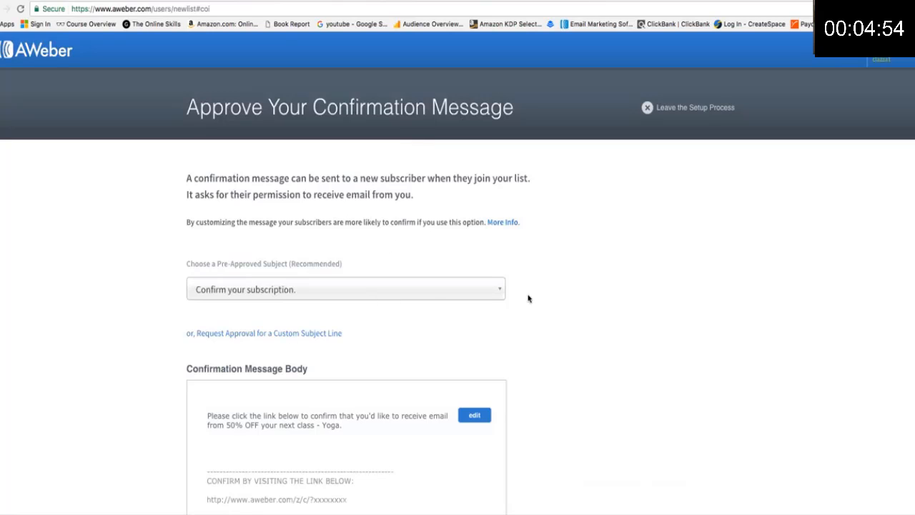
Approve the default confirmation message to create the list.
scroll(525, 304, "down", 5)
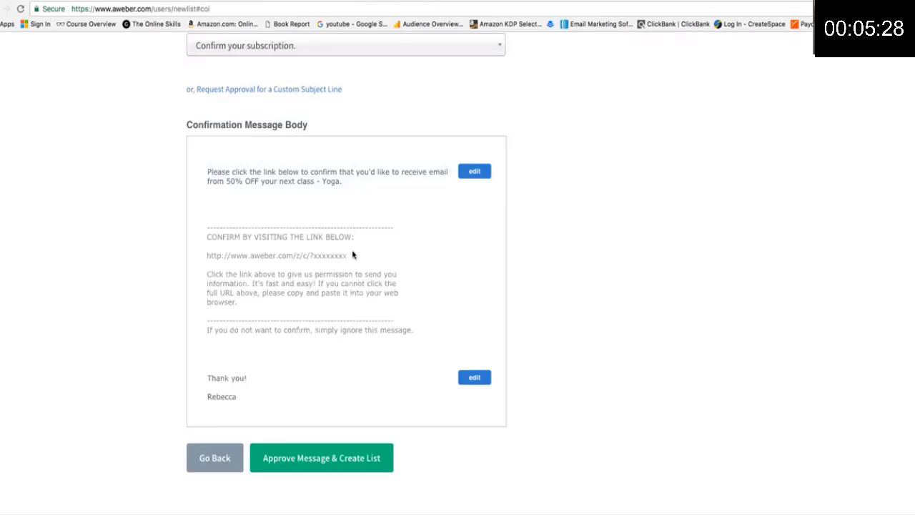
left_click(339, 459)
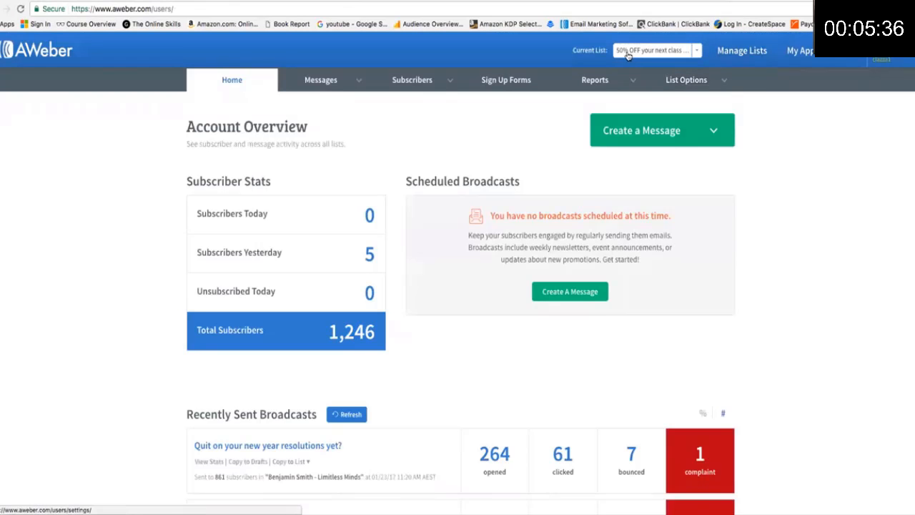
Start a new Legacy Follow Up Series message using the Drag & Drop Email Builder.
left_click(358, 82)
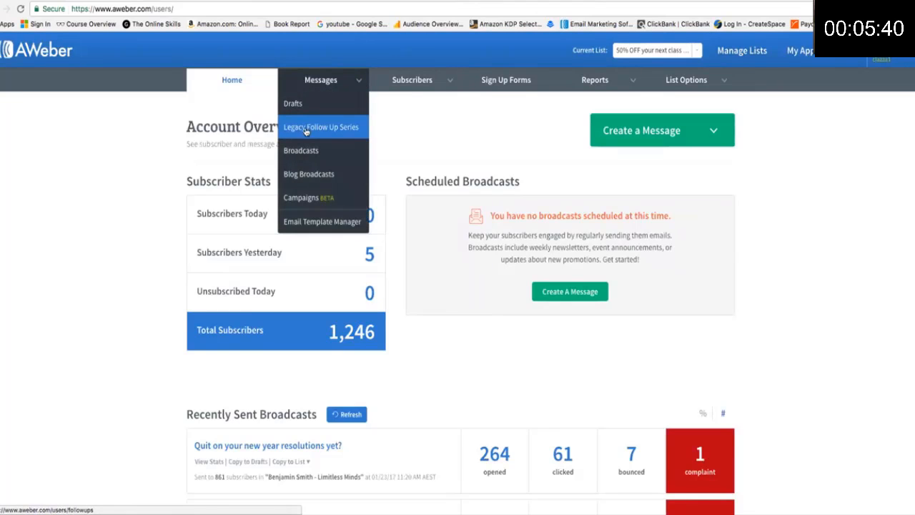
left_click(343, 128)
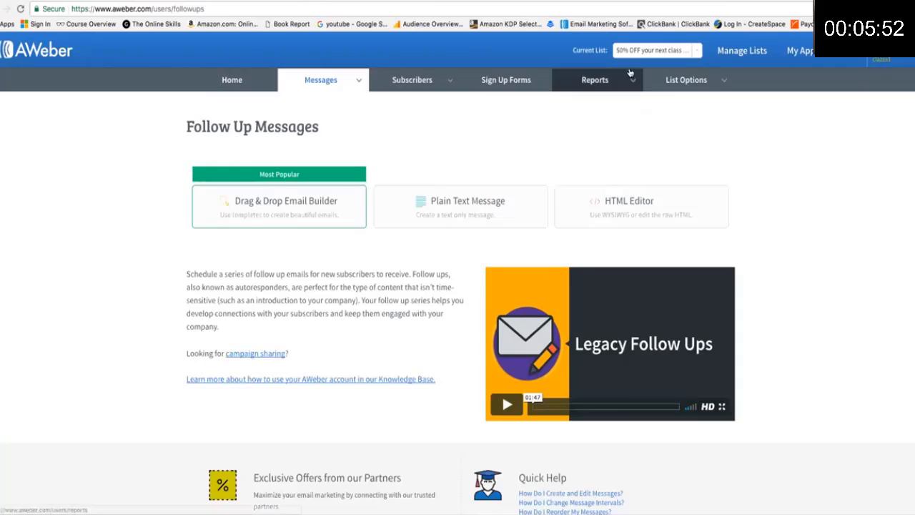
mouse_move(580, 92)
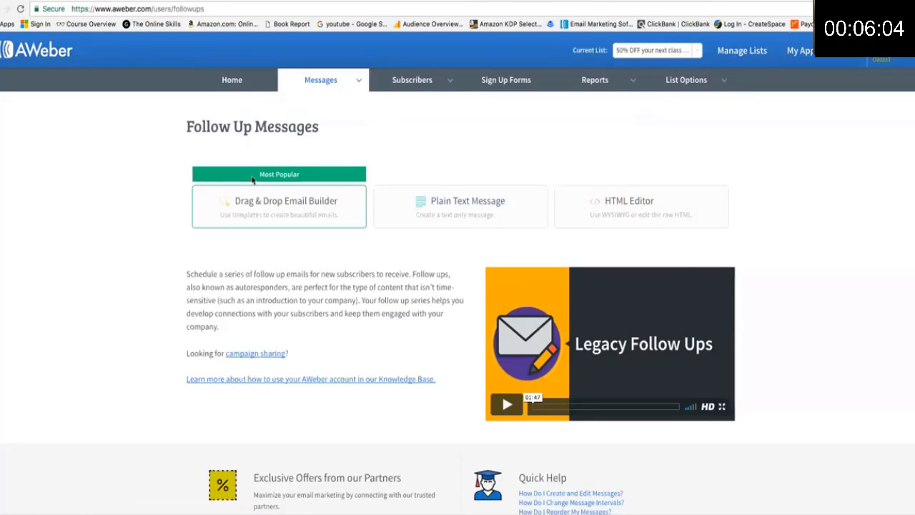
left_click(279, 205)
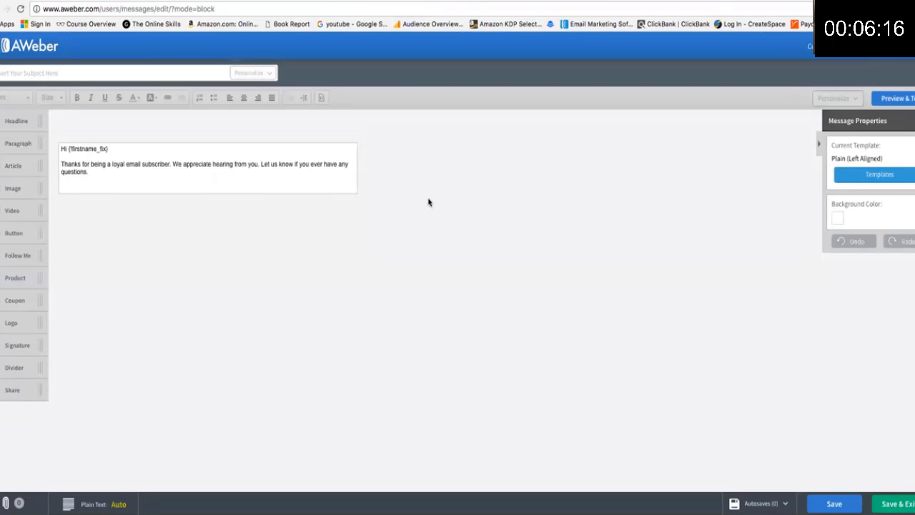
left_click(43, 75)
Copy the Email #1 subject line from the Google Doc, then return to AWeber.
left_click(650, 0)
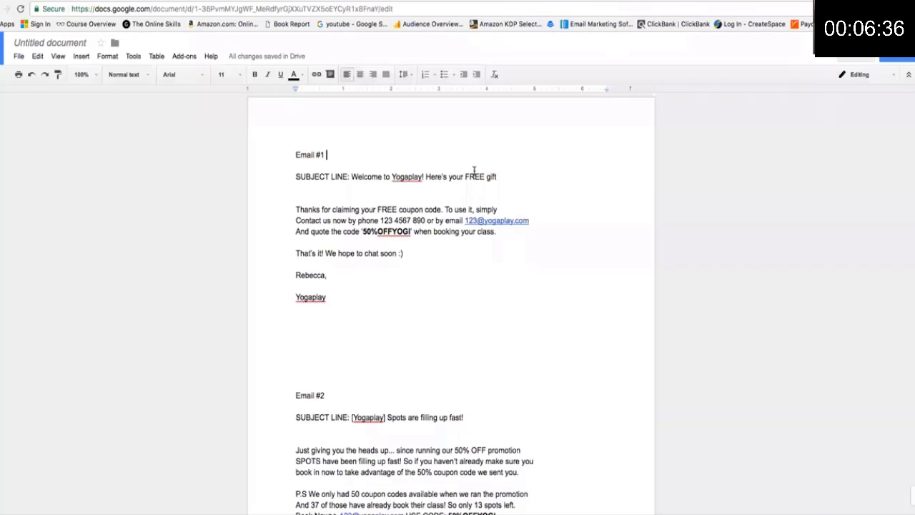
left_click_drag(499, 176, 350, 175)
key("super+c")
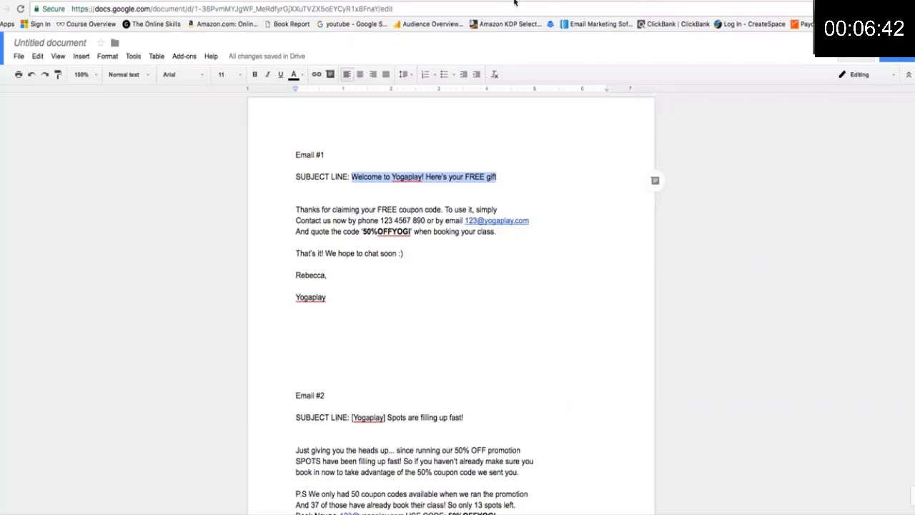
left_click(236, 1)
Paste 'Welcome to Yogaplay! Here's your FREE gift' into the message subject.
left_click(93, 73)
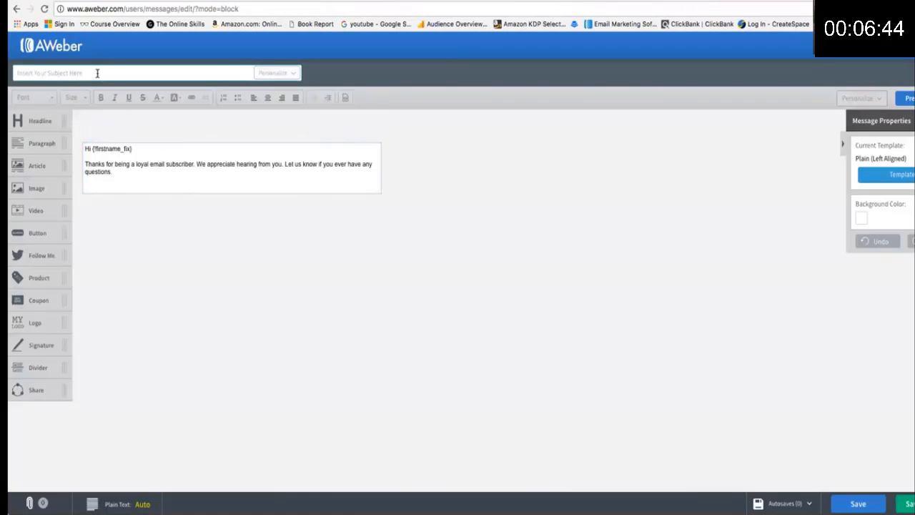
key("super+v")
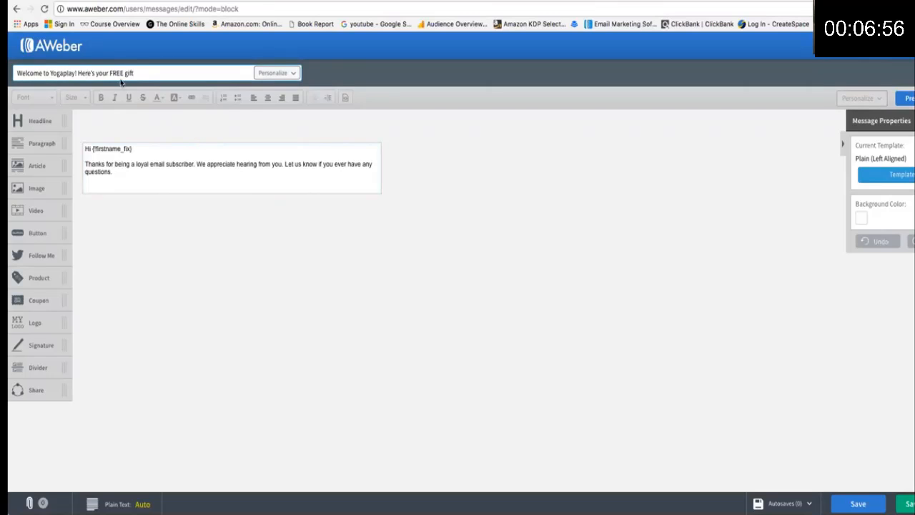
left_click_drag(50, 73, 79, 73)
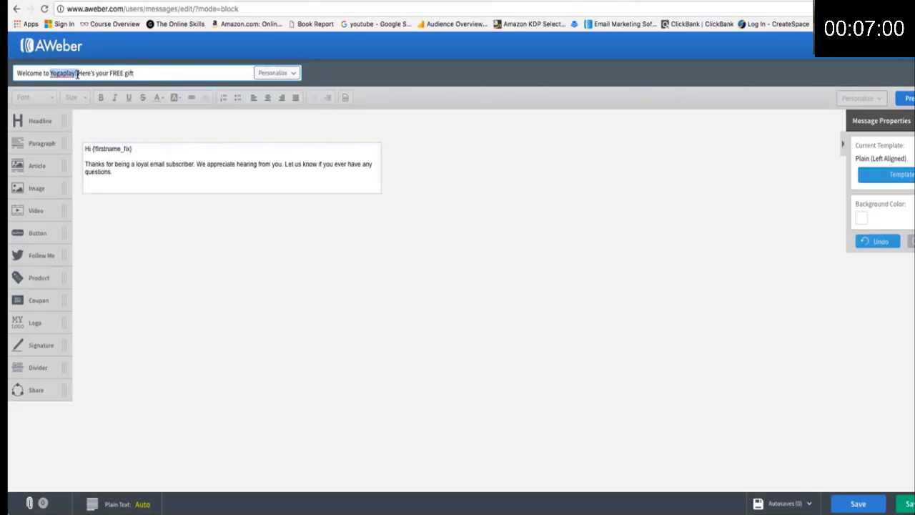
left_click(52, 73)
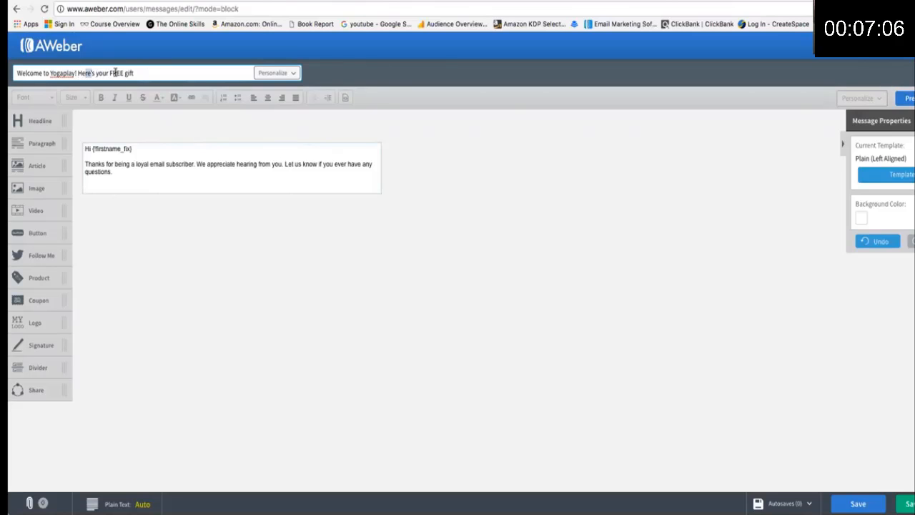
left_click_drag(93, 73, 143, 72)
left_click(147, 72)
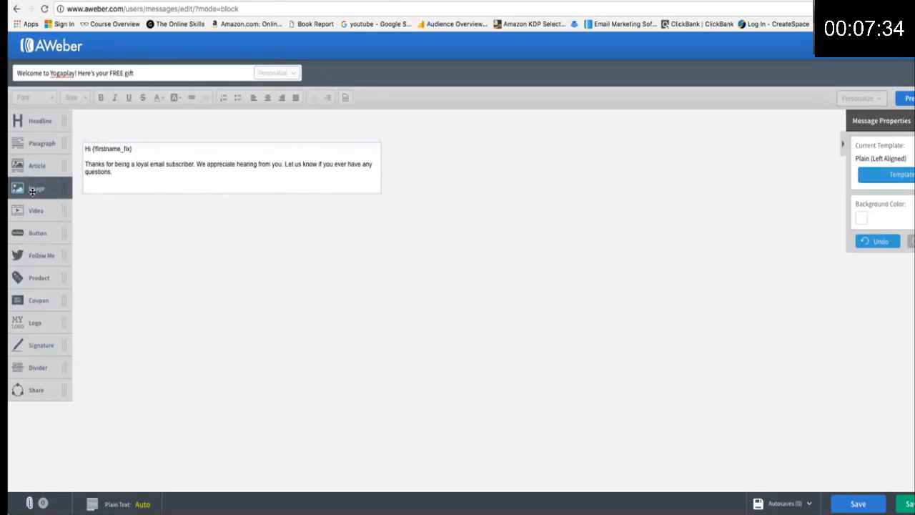
Add and delete an Image block, then drag a Coupon block above the greeting.
left_click_drag(36, 189, 214, 169)
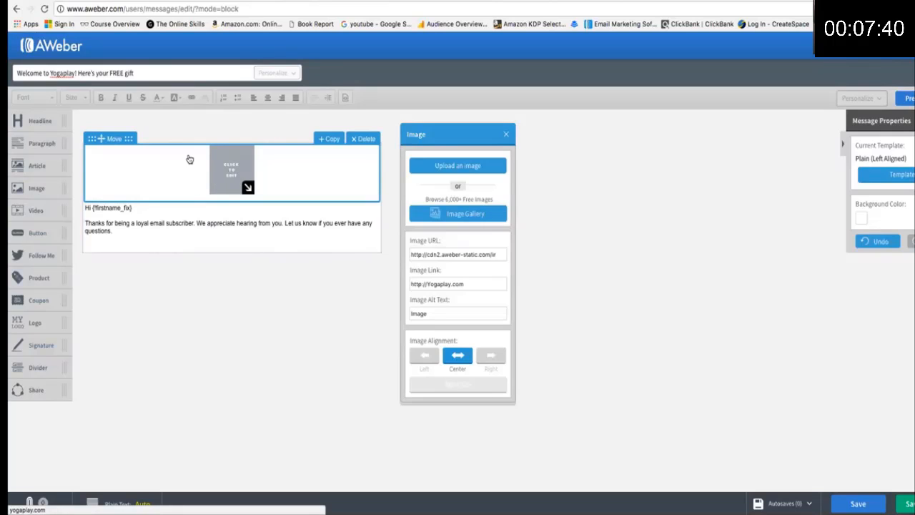
left_click(356, 140)
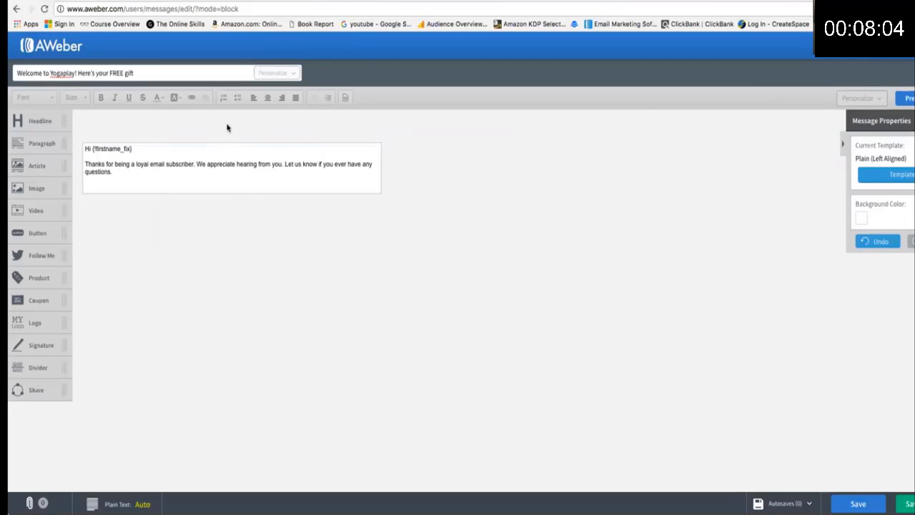
left_click(119, 171)
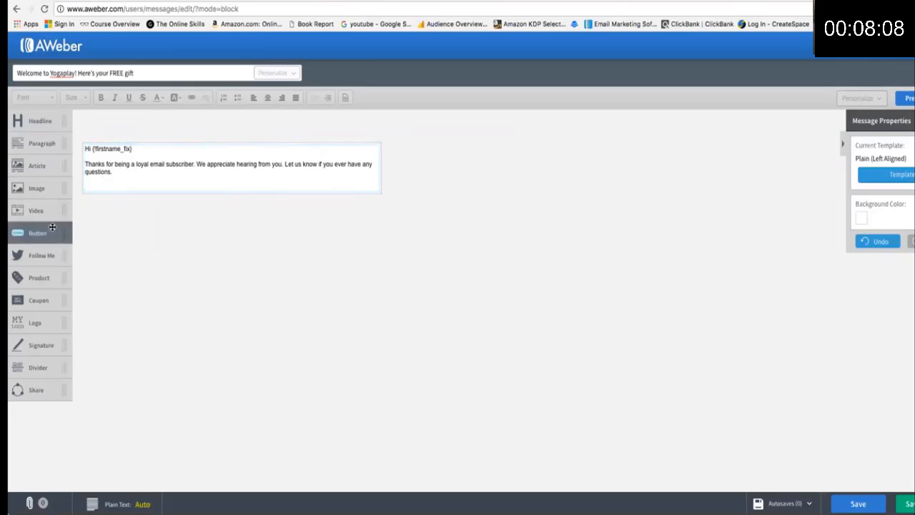
left_click_drag(38, 301, 194, 178)
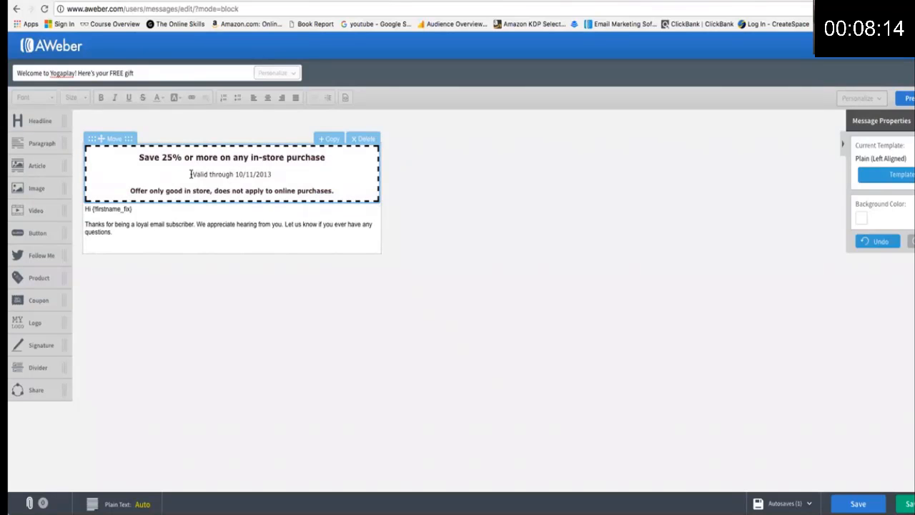
Change the coupon's validity line to '50% OFF Yoga', then delete the coupon block.
left_click_drag(192, 174, 284, 174)
key("BackSpace")
type("50%")
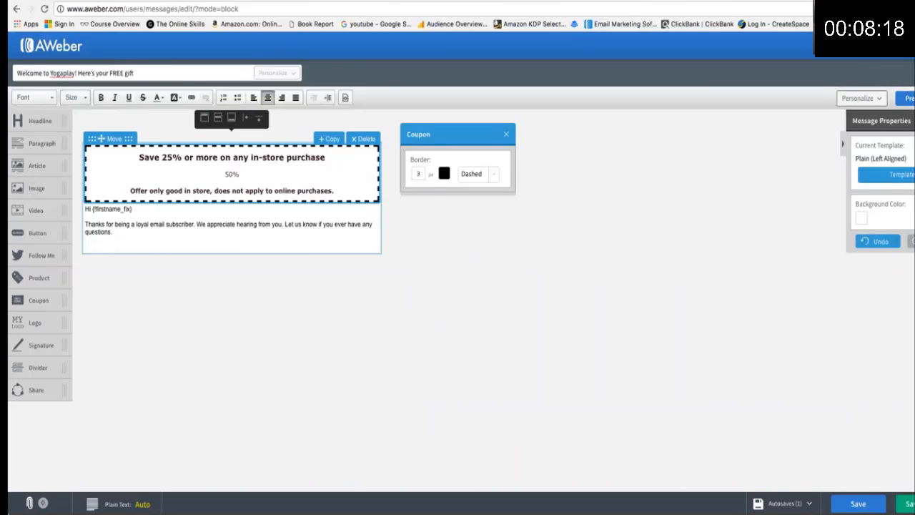
type(" OFF Yoga")
left_click(364, 138)
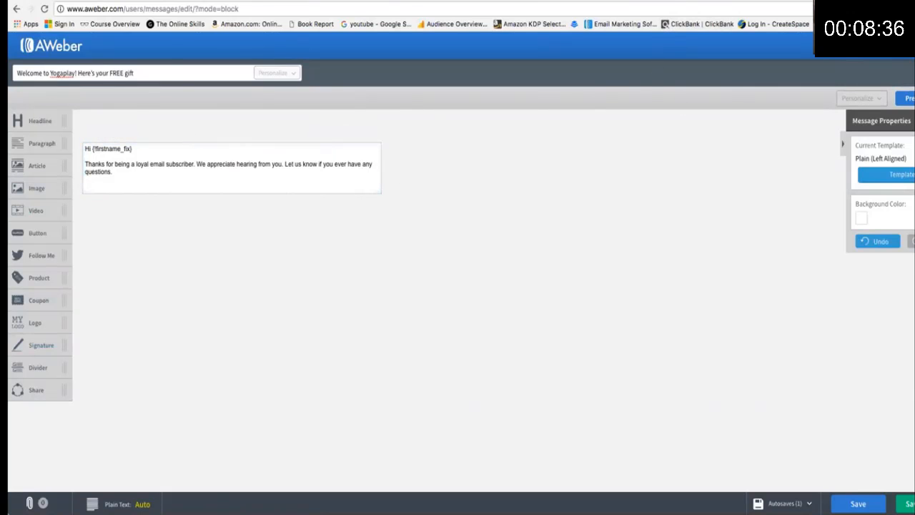
key("ctrl+Tab")
Paste the Email #1 body over the text block and add the greeting 'Hi Name' on top.
left_click_drag(351, 297, 321, 209)
key("ctrl+c")
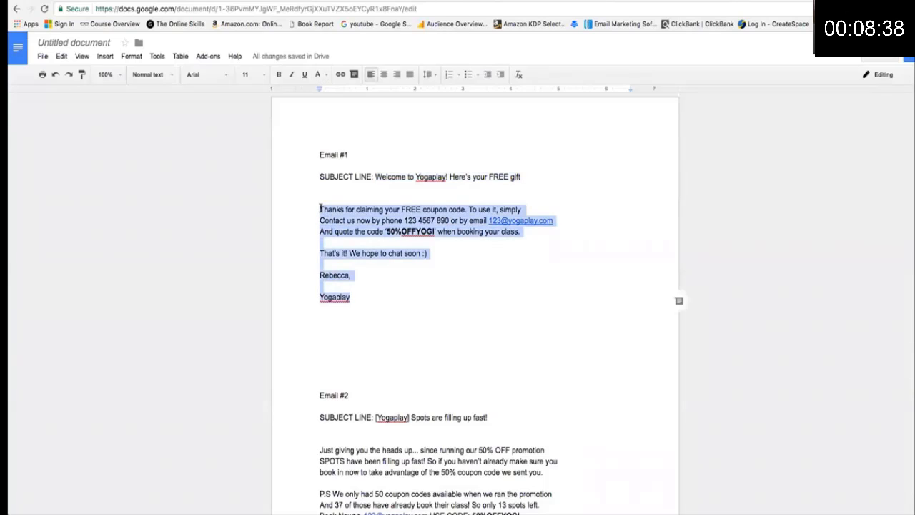
key("ctrl+shift+Tab")
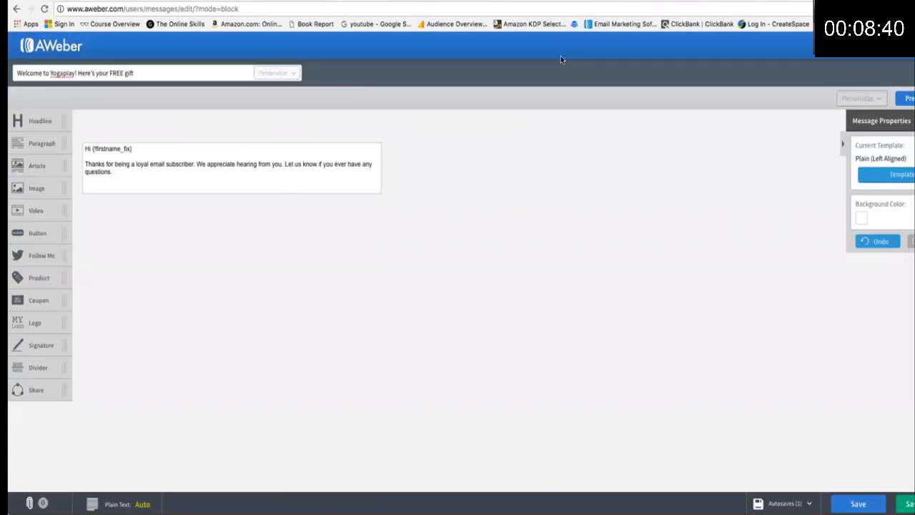
left_click(115, 172)
left_click_drag(114, 172, 85, 148)
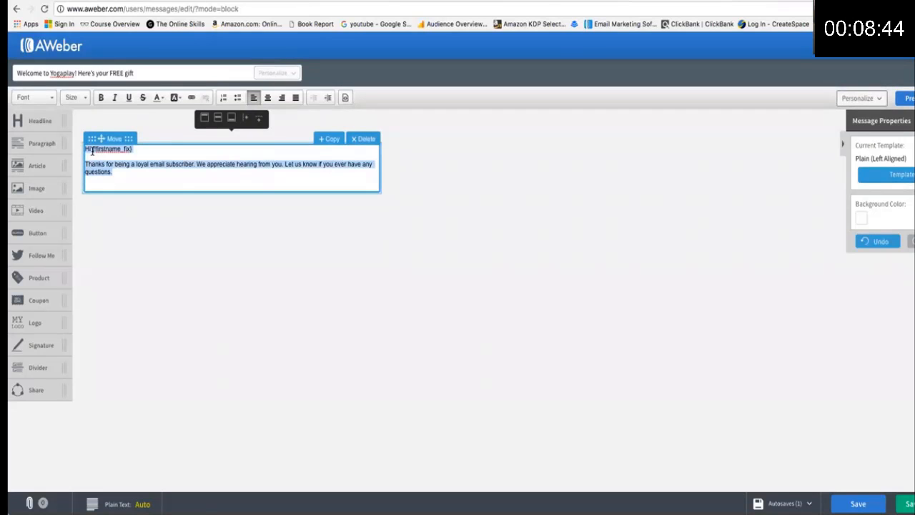
key("ctrl+v")
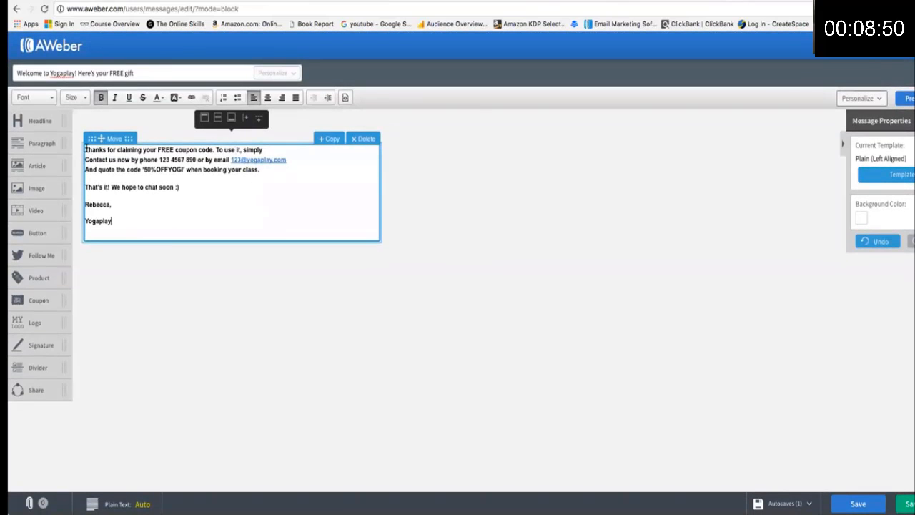
left_click(85, 150)
key("Return")
key("Return")
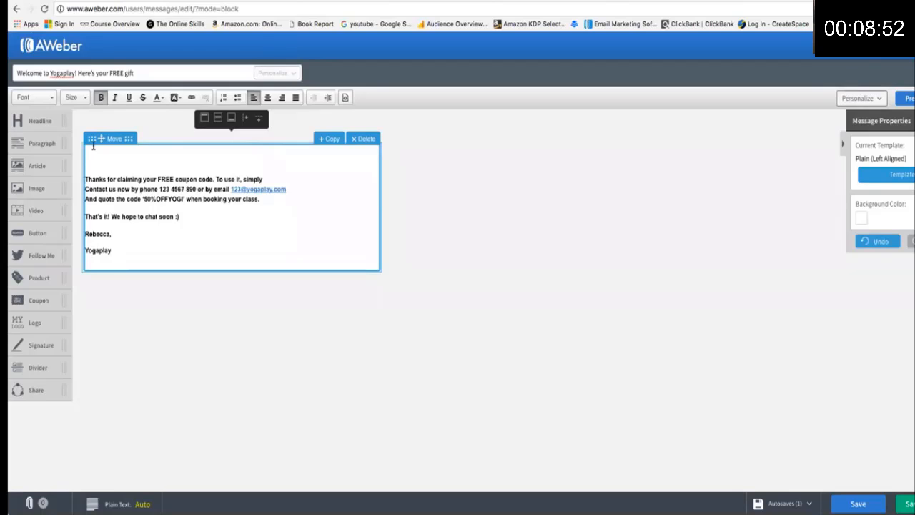
type("Hi")
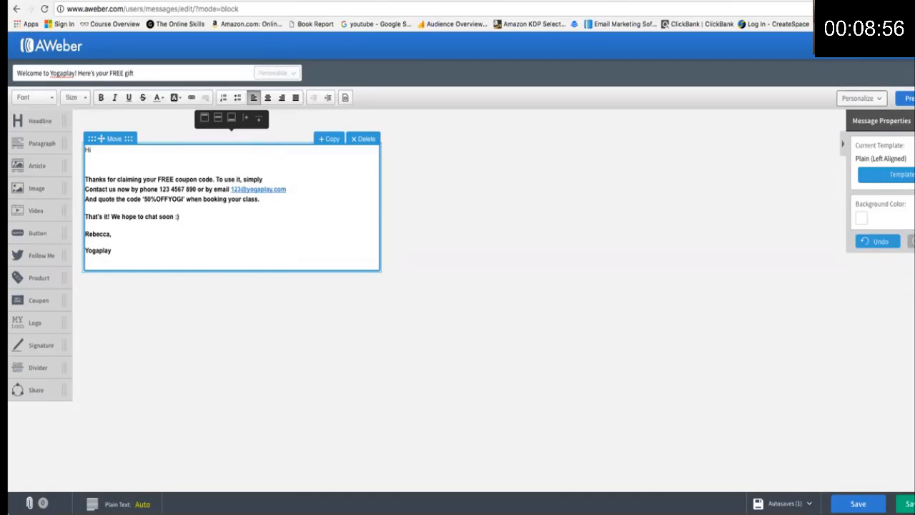
type(" Nma")
key("BackSpace")
key("BackSpace")
type("ame")
Check the welcome email body and its 50%OFFYOGI coupon code, then save the message to Drafts.
left_click(240, 179)
left_click_drag(144, 200, 180, 199)
left_click(182, 208)
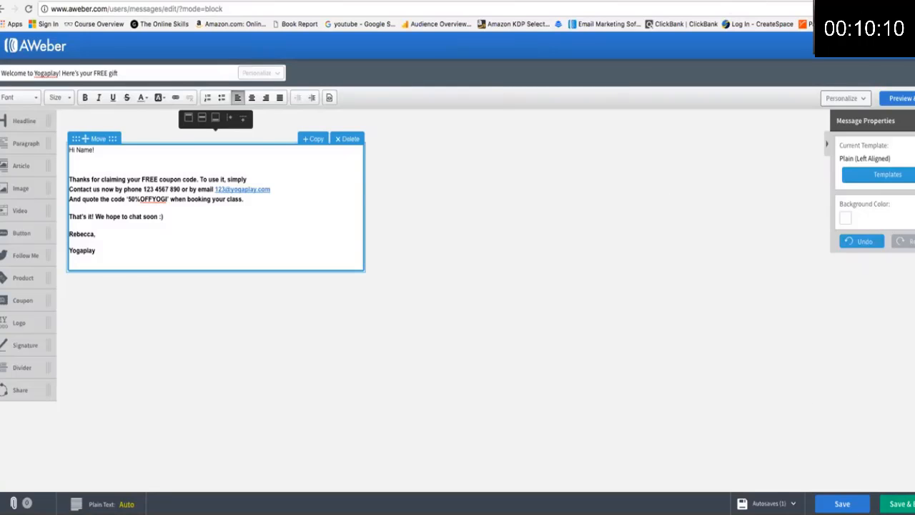
left_click(896, 100)
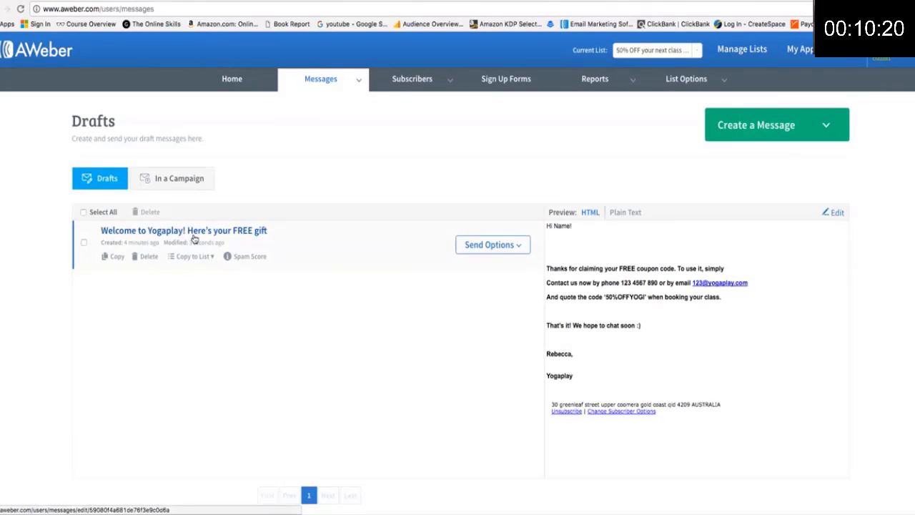
Add the welcome draft to the Legacy Follow Up Series as message 1, sent immediately.
left_click(513, 252)
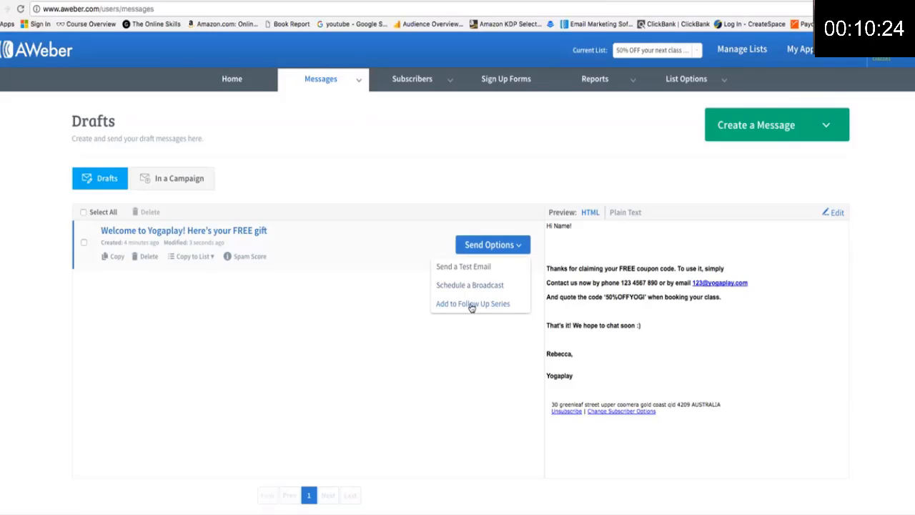
left_click(516, 248)
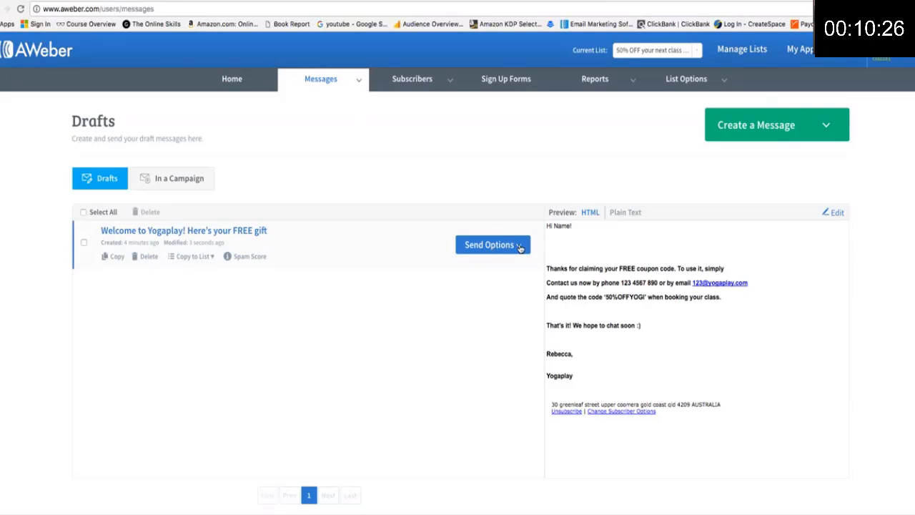
left_click(520, 246)
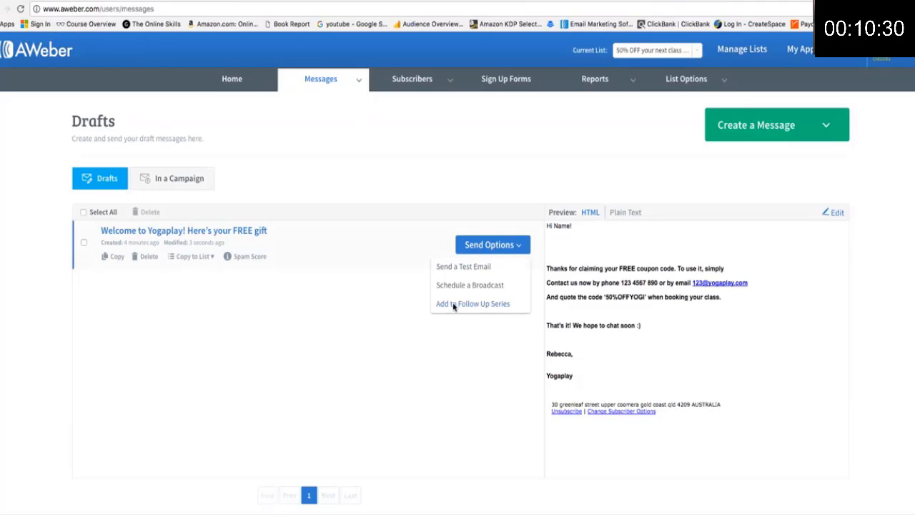
left_click(473, 305)
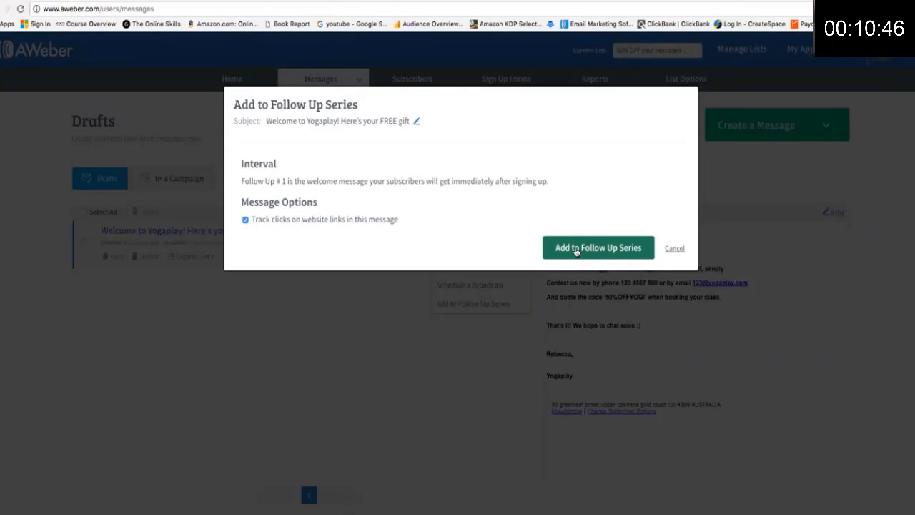
left_click(616, 252)
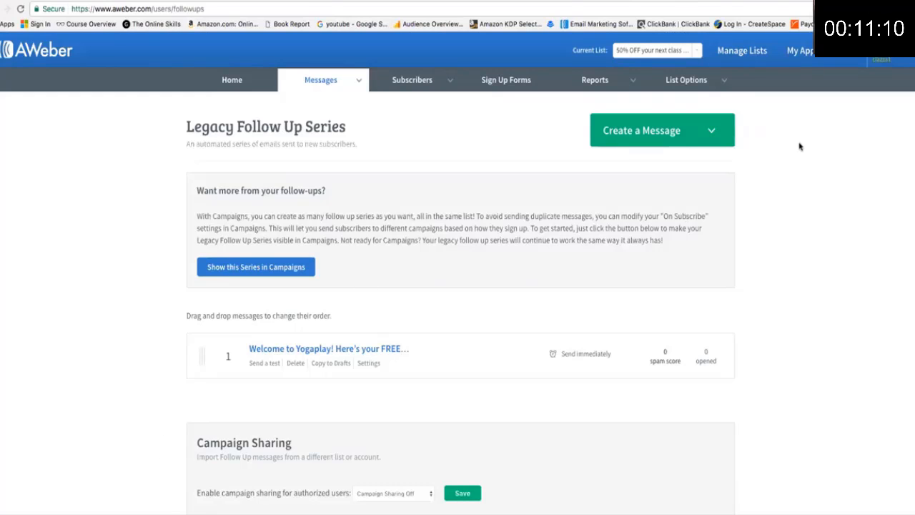
From the Drafts list, start a new Drag & Drop Email Builder message and focus its subject line.
scroll(808, 189, "down", 1)
scroll(808, 188, "up", 1)
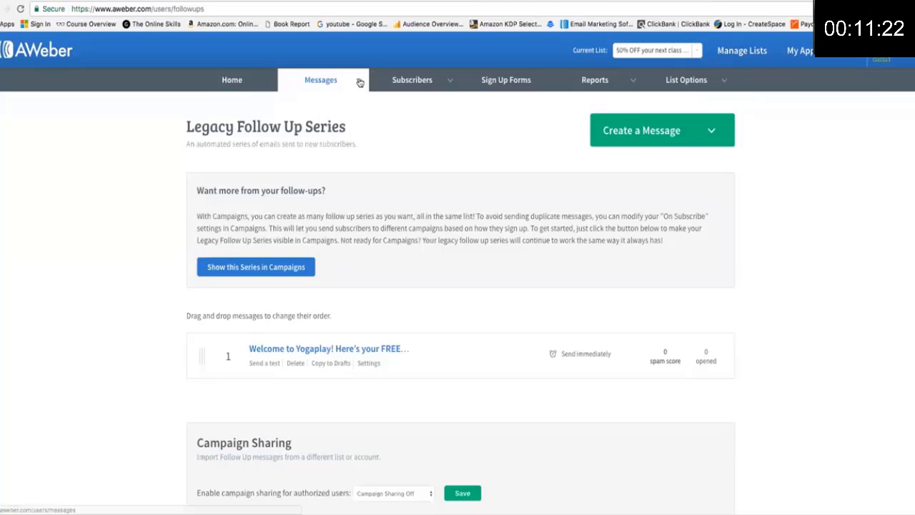
mouse_move(359, 81)
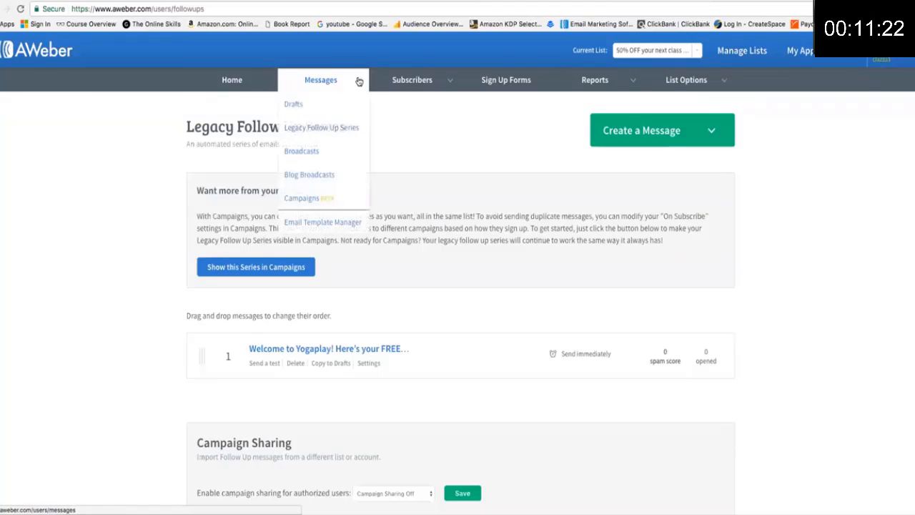
left_click(313, 130)
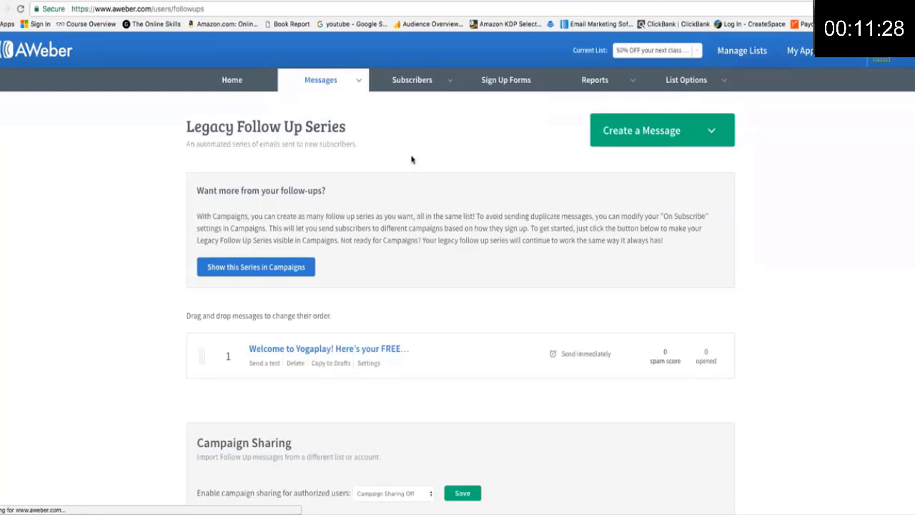
left_click(358, 80)
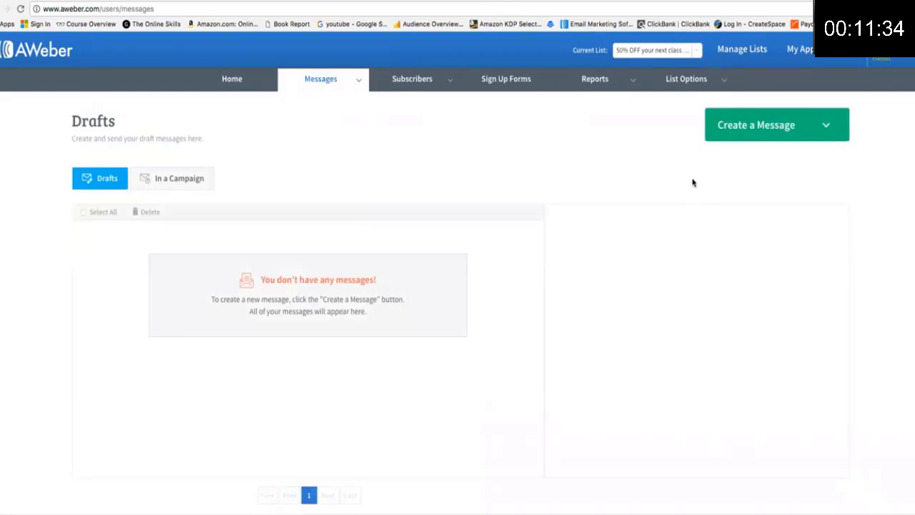
left_click(826, 127)
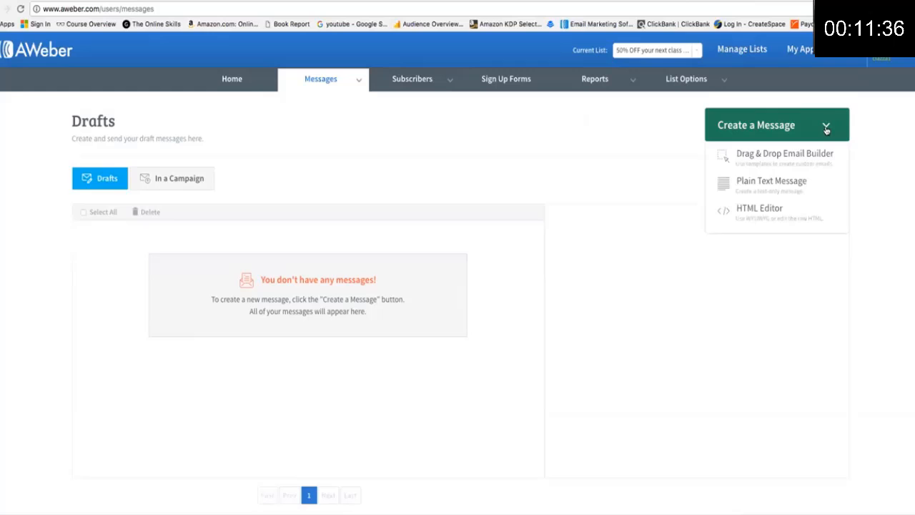
left_click(754, 157)
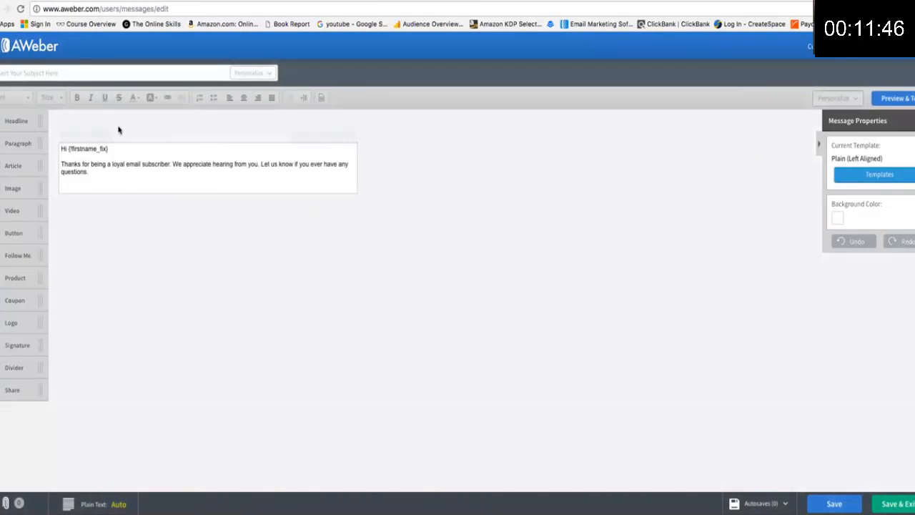
left_click(76, 72)
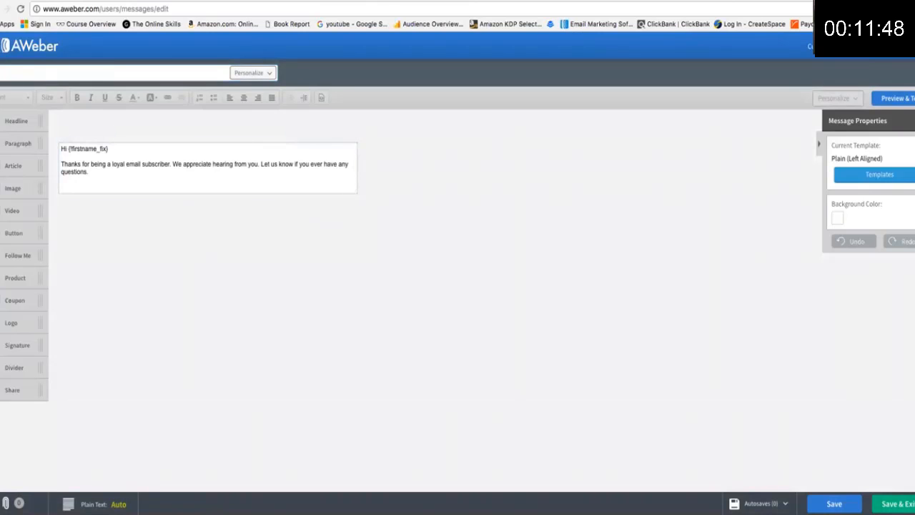
Copy Email #2's subject '[Yogaplay] Spots are filling up fast!' from Google Docs into the subject field.
left_click(619, 1)
scroll(451, 275, "down", 5)
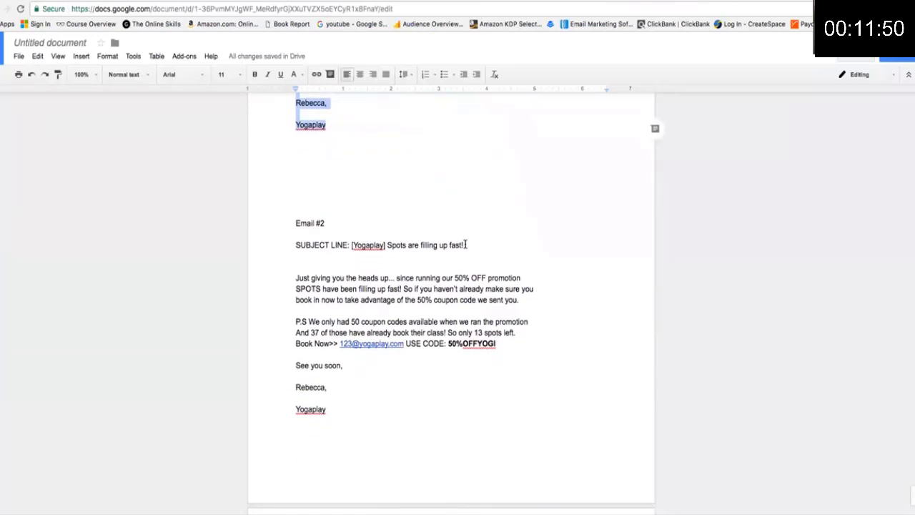
left_click_drag(464, 245, 350, 245)
key("super+c")
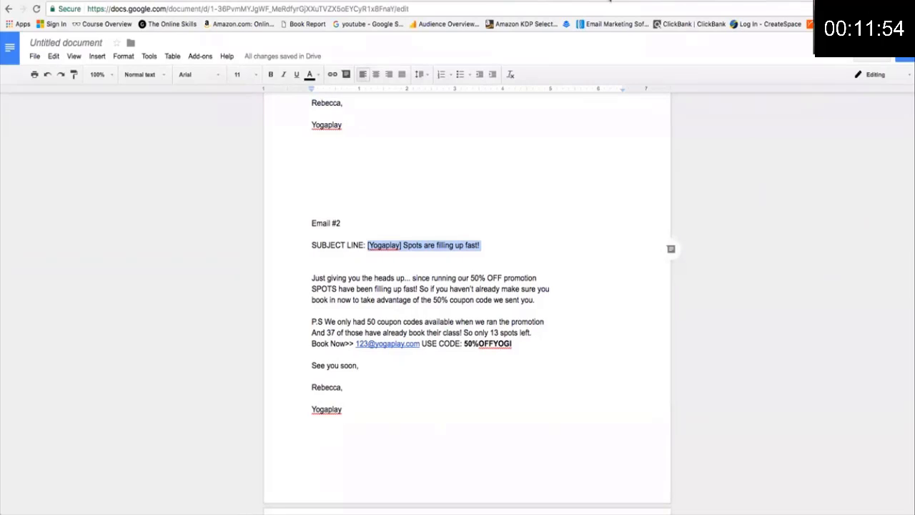
left_click(444, 1)
left_click(87, 72)
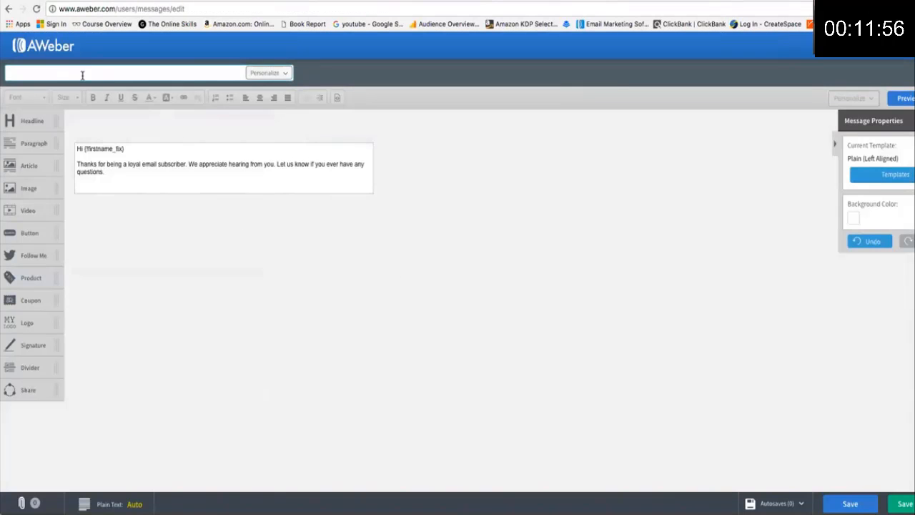
key("super+v")
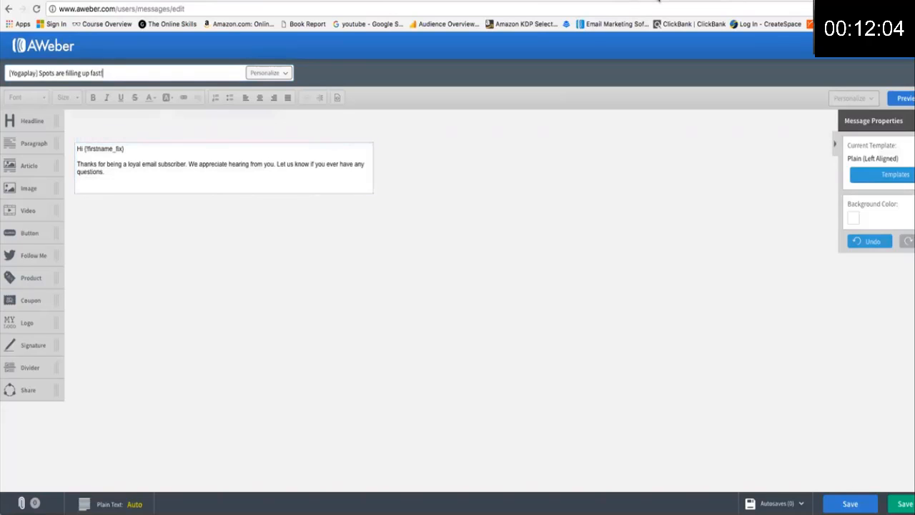
Copy the Email #2 body text in Google Docs, undoing the accidental paste over it.
left_click(602, 1)
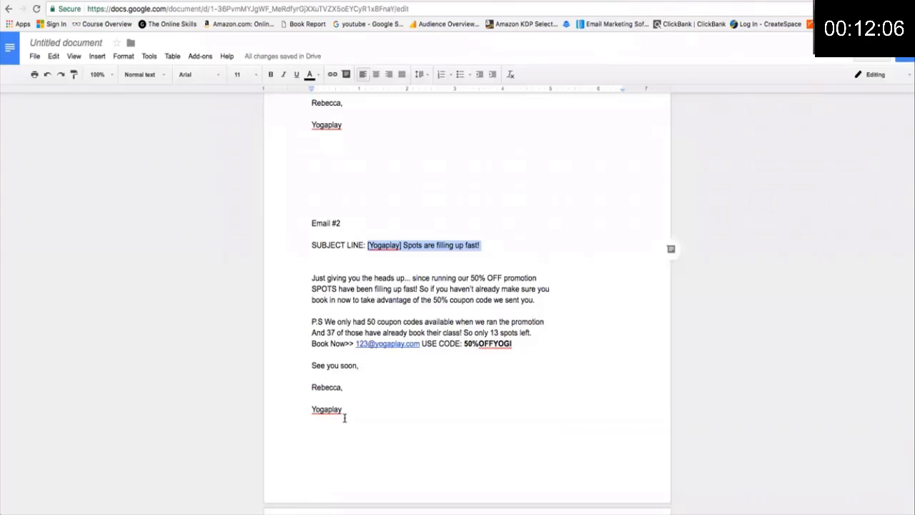
left_click_drag(344, 414, 312, 276)
key("ctrl+c")
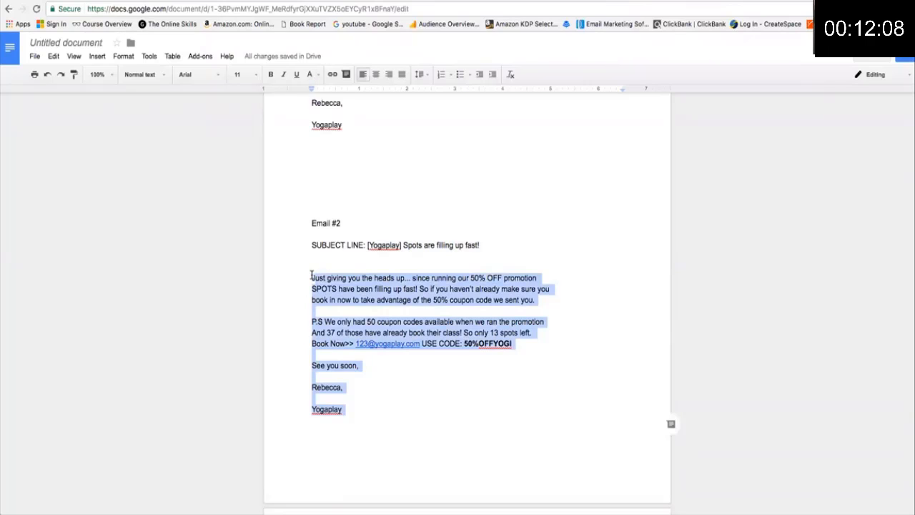
left_click(344, 409)
left_click_drag(344, 409, 307, 279)
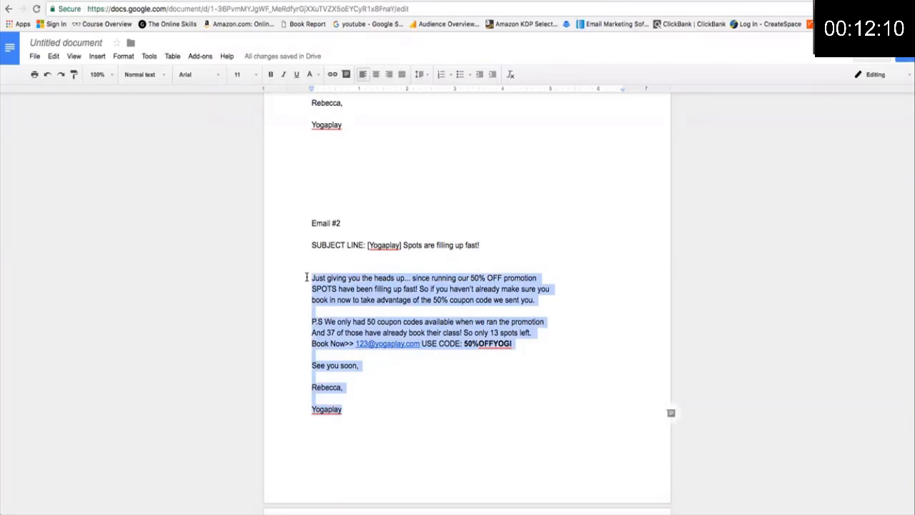
type("[Yogaplay] Spots are filling up fast!")
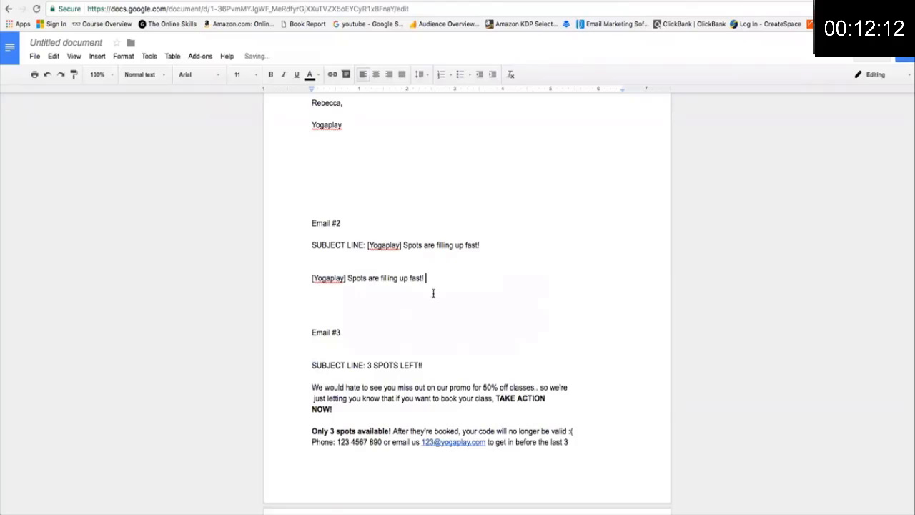
scroll(431, 293, "down", 2)
scroll(448, 300, "up", 5)
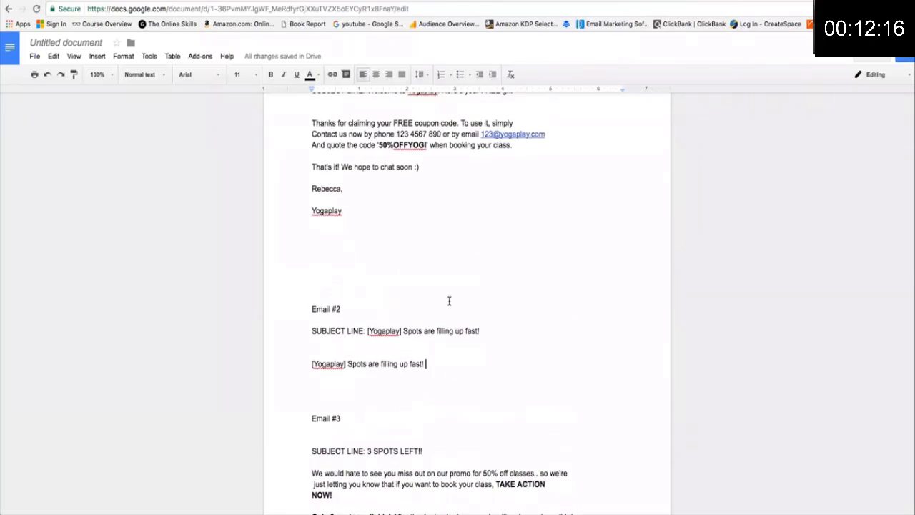
scroll(449, 300, "up", 1)
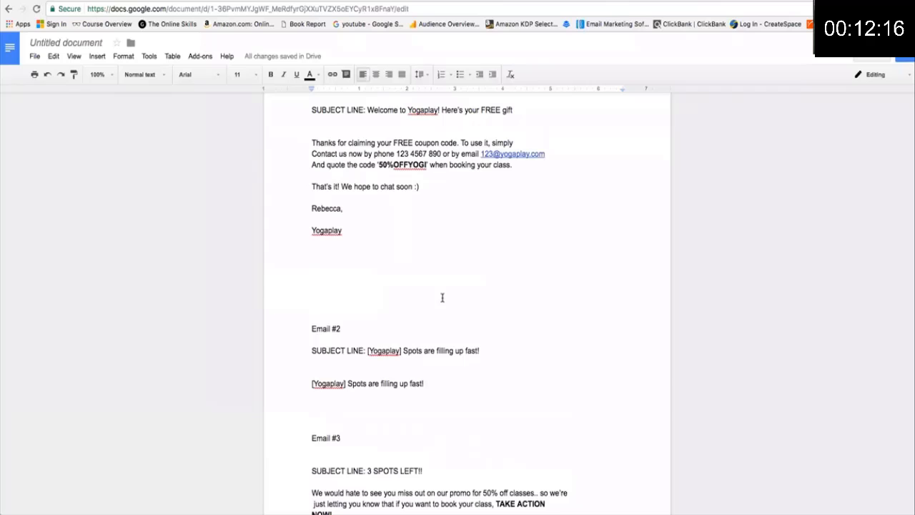
left_click(47, 76)
scroll(363, 356, "down", 3)
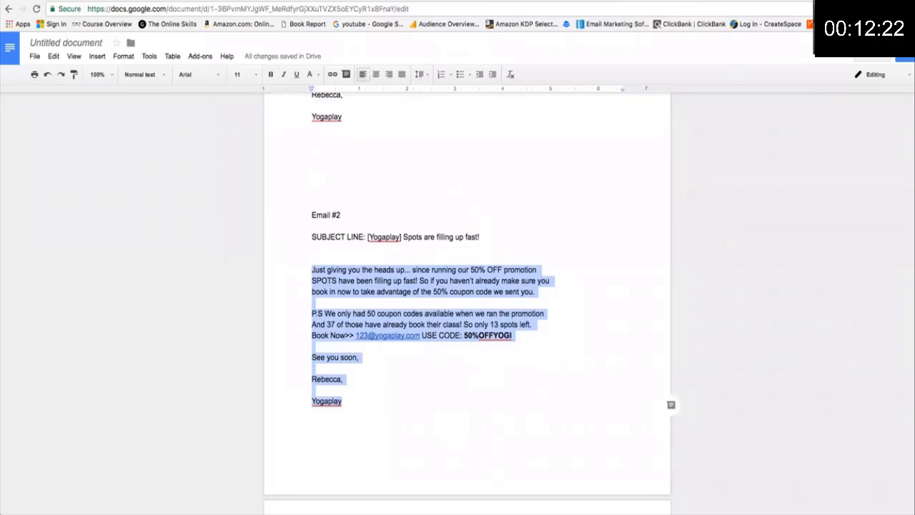
left_click(647, 1)
Replace the template text with the Email #2 body and add a 'Hey' greeting line on top.
left_click_drag(116, 170, 82, 149)
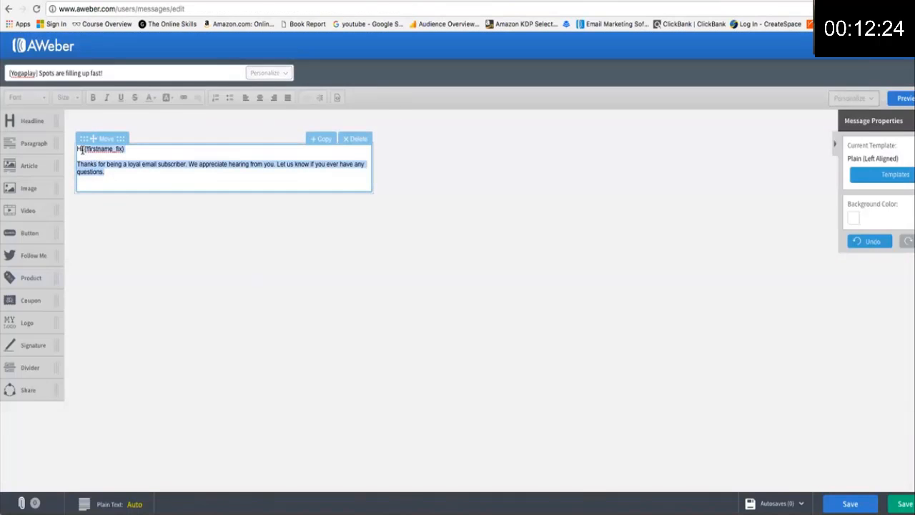
key("ctrl+v")
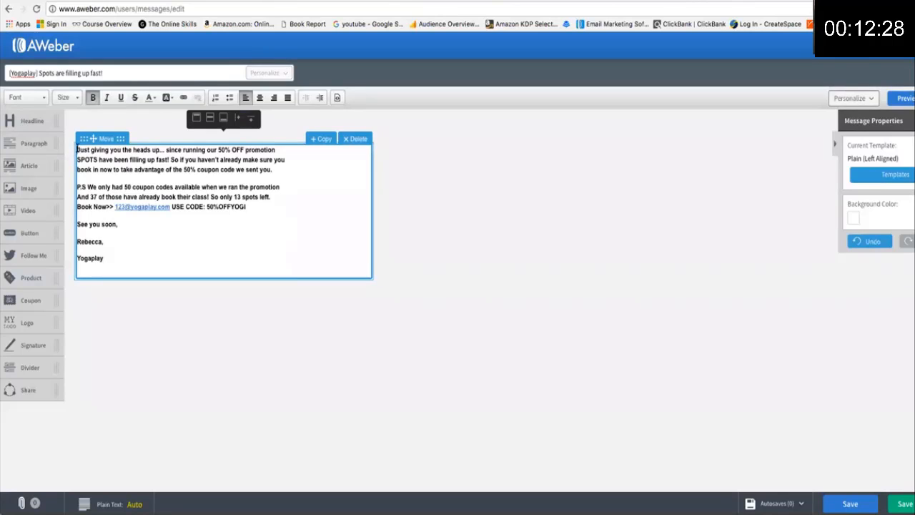
left_click(77, 150)
key("Return")
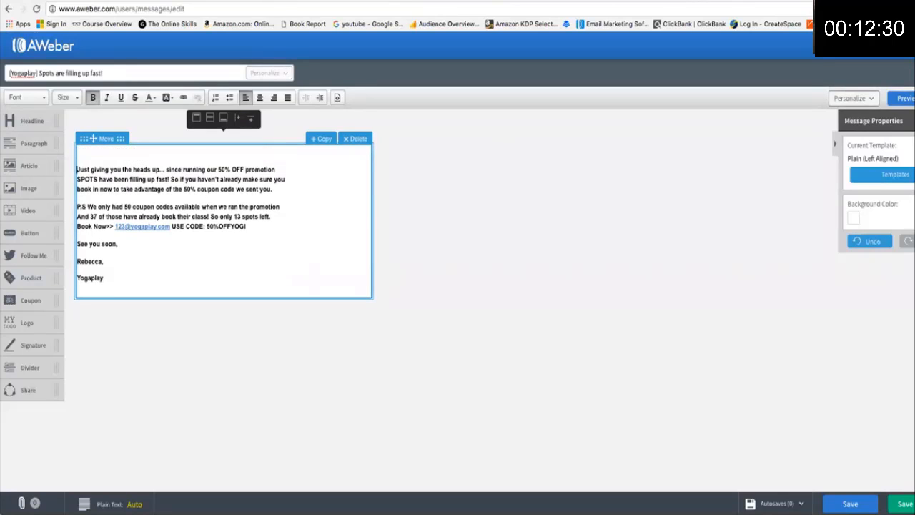
left_click(79, 151)
type("Hey!")
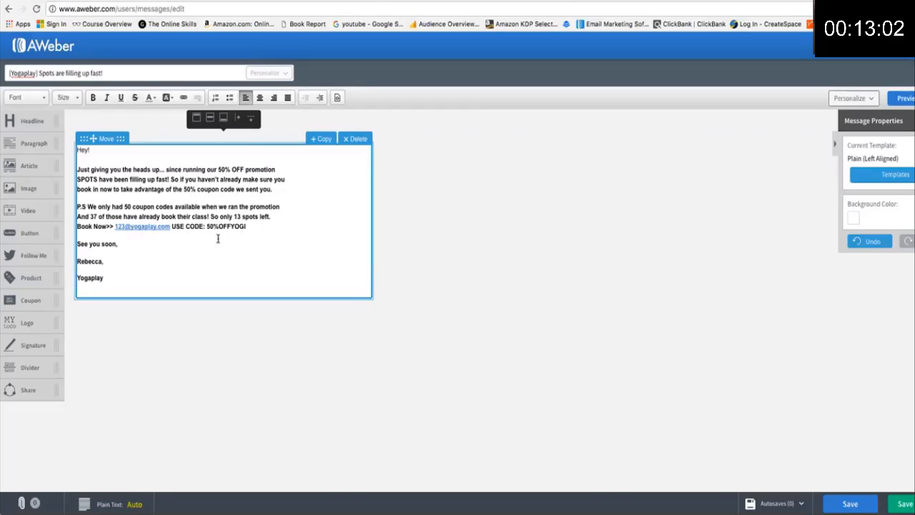
Check the 50%OFFYOGI coupon code, then save the message and exit the builder.
left_click_drag(206, 227, 253, 227)
left_click(257, 232)
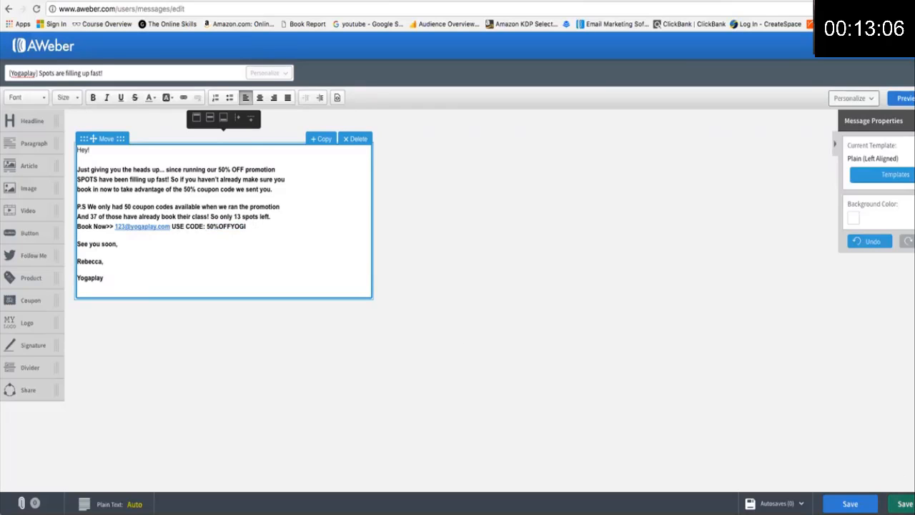
left_click(905, 504)
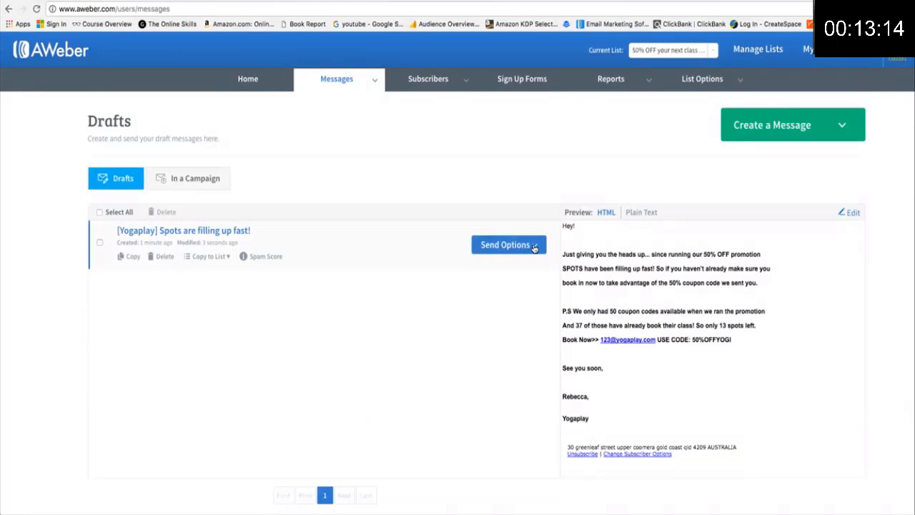
Add the 'Spots are filling up fast!' draft to the follow-up series as message 2, 1 day after.
left_click(529, 249)
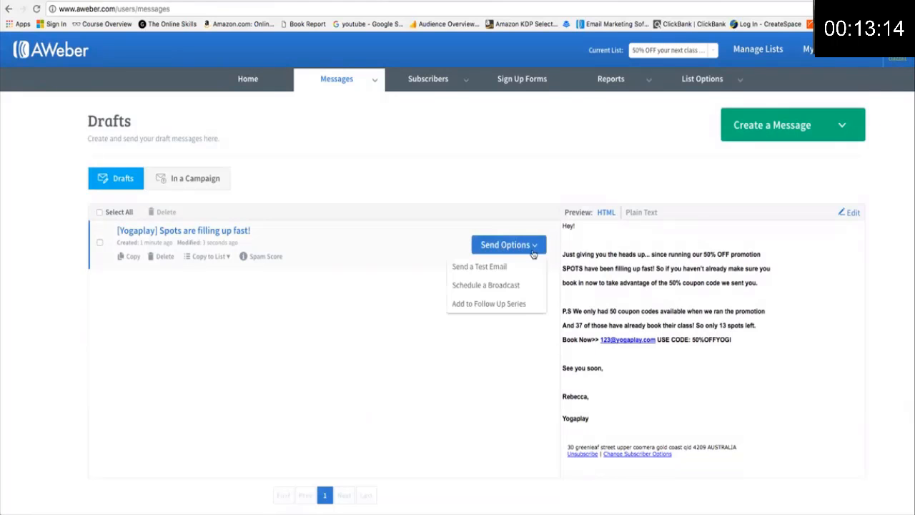
left_click(509, 306)
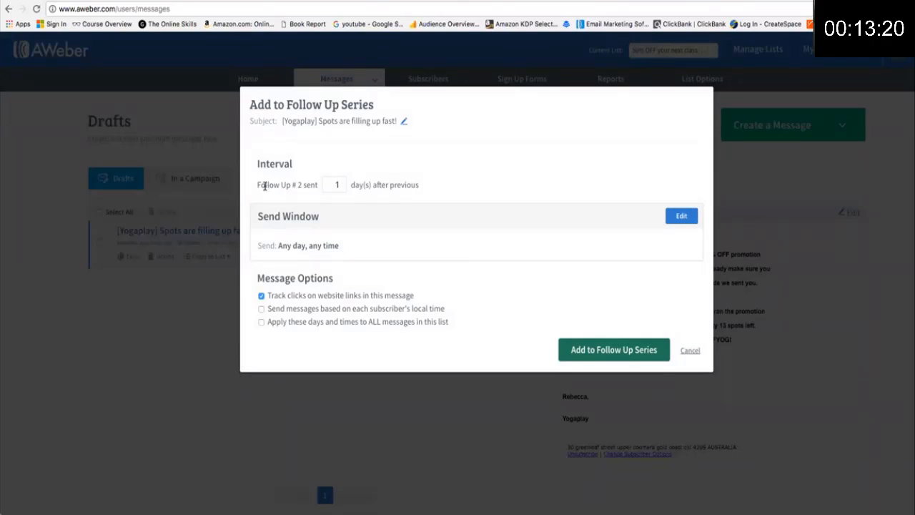
left_click(342, 184)
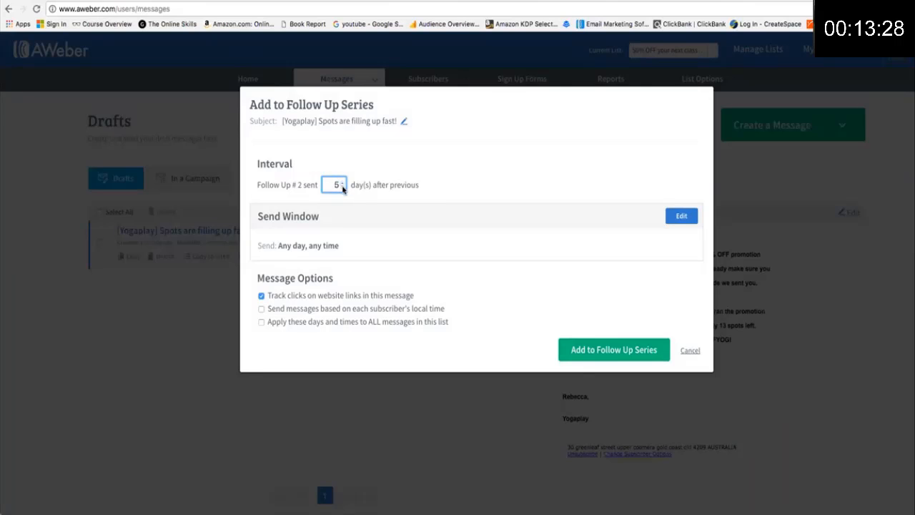
left_click(343, 187)
left_click(611, 351)
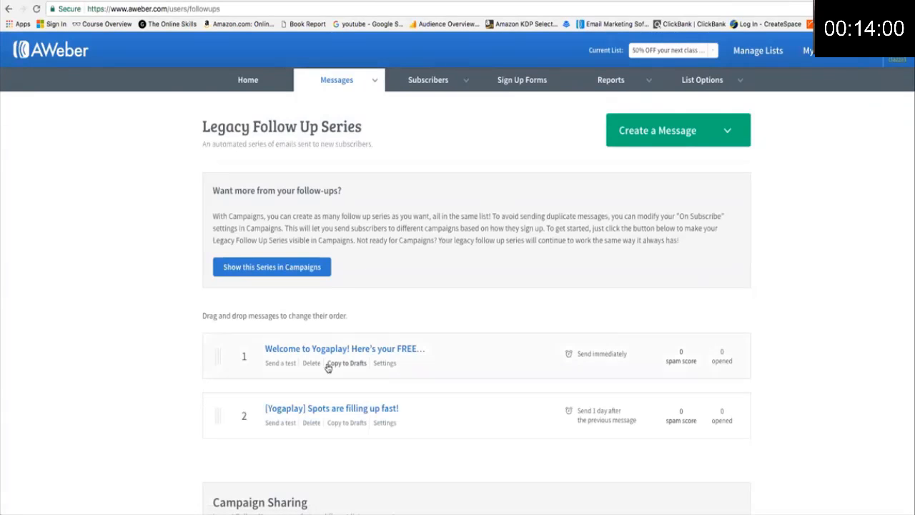
Review the two messages in the Legacy Follow Up Series and open the Create a Message choices.
scroll(164, 362, "down", 3)
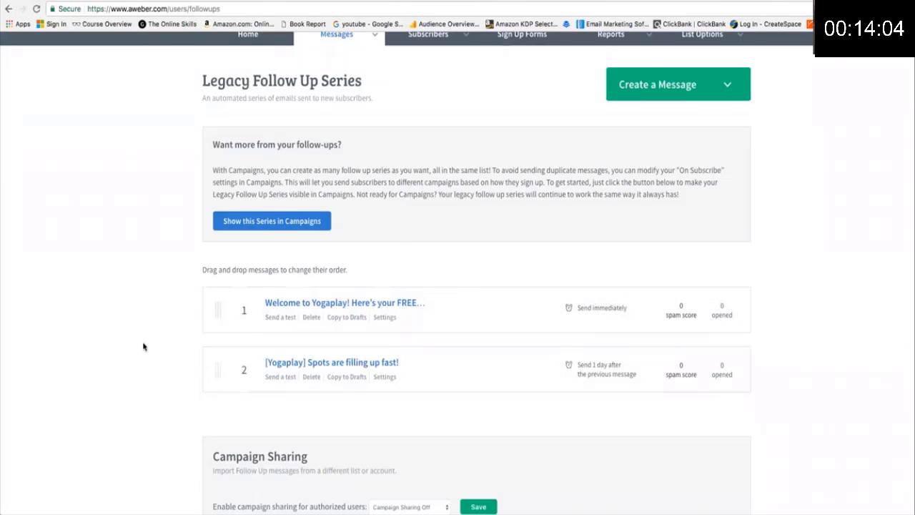
scroll(143, 343, "down", 3)
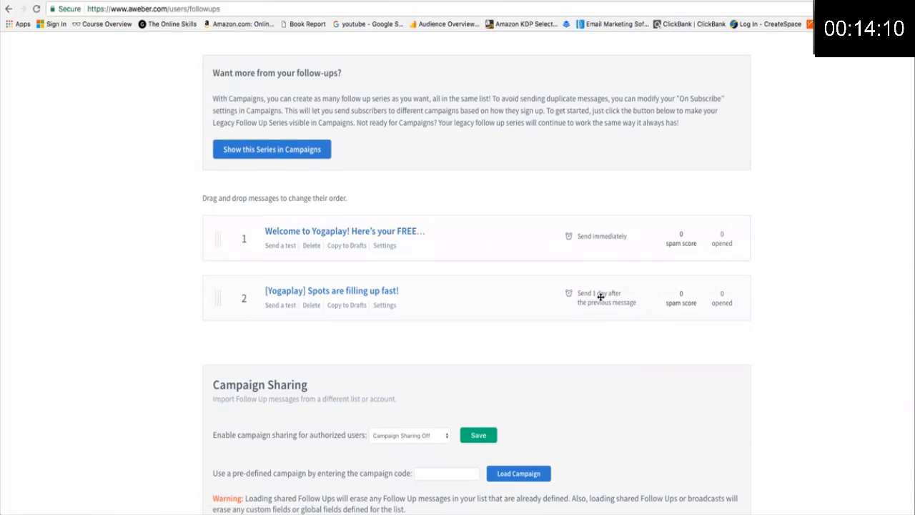
scroll(665, 313, "up", 3)
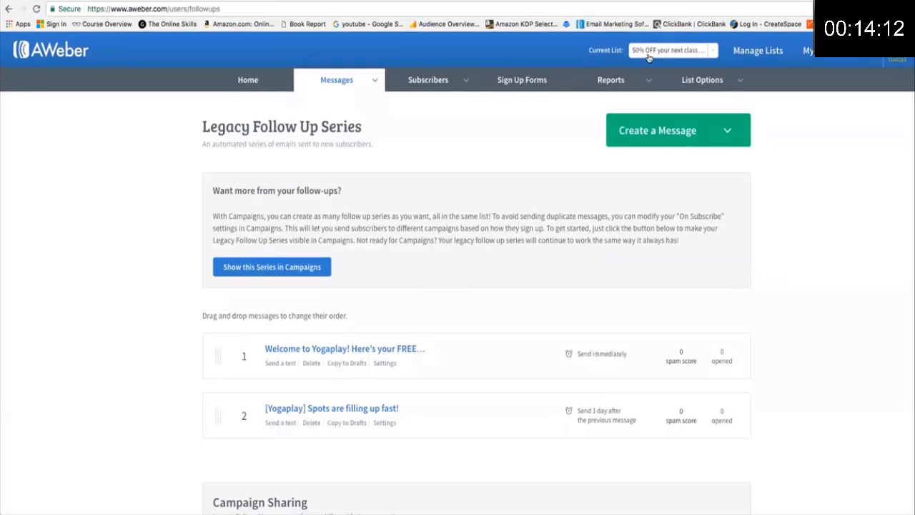
left_click(675, 133)
Start the third message in the drag-and-drop builder and copy Email #3's subject from Google Docs.
left_click(675, 175)
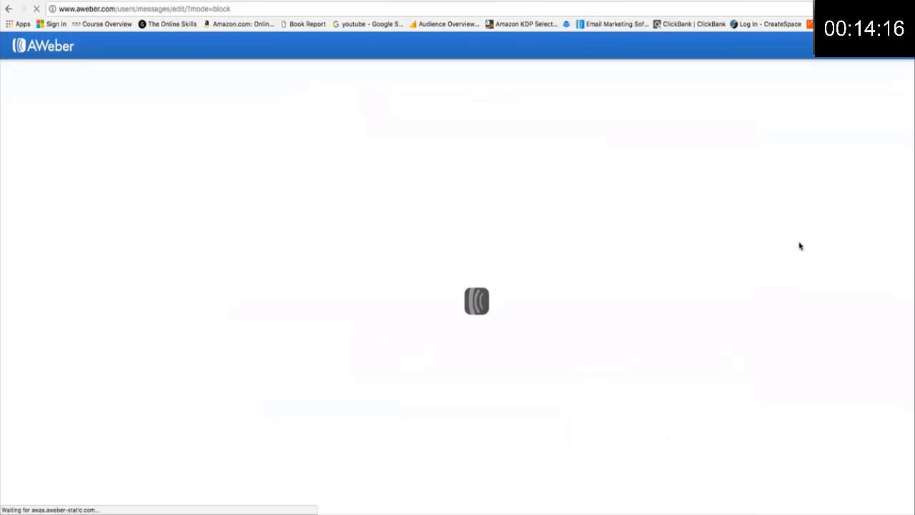
left_click(662, 0)
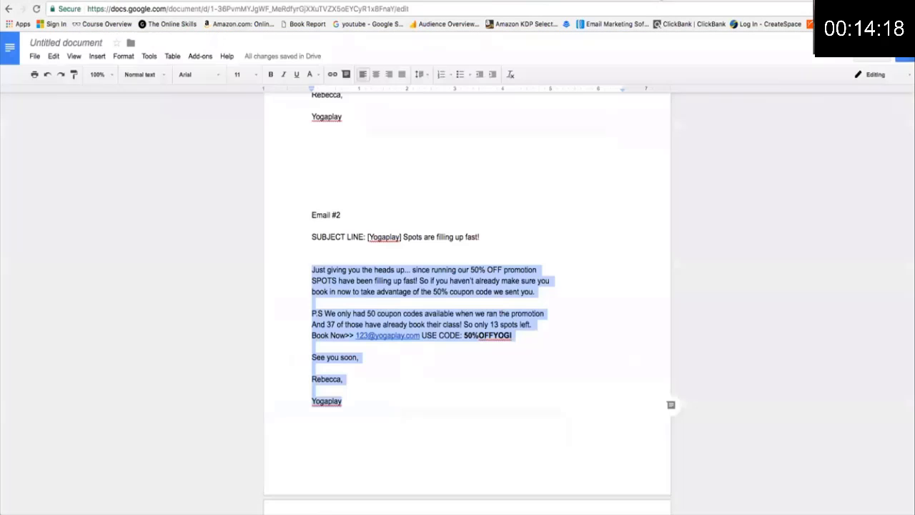
scroll(438, 180, "down", 10)
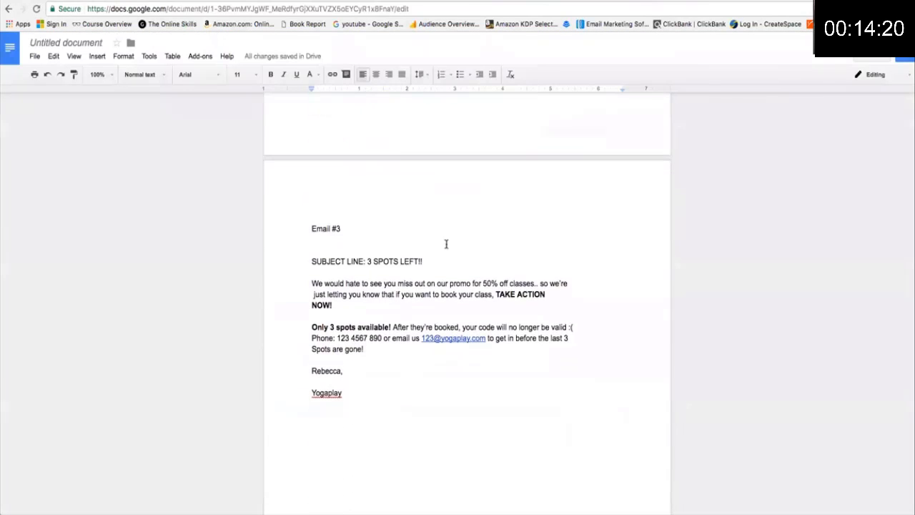
left_click_drag(424, 261, 369, 258)
key("super+c")
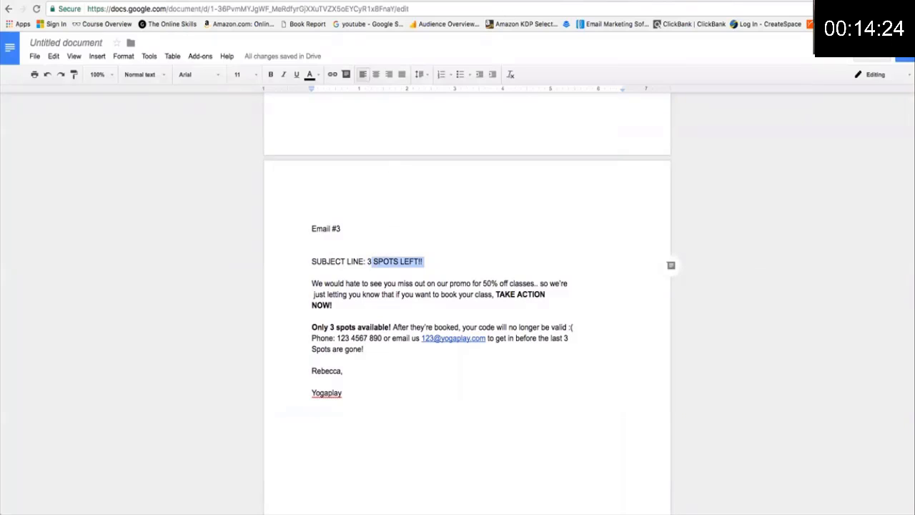
left_click(653, 2)
left_click(115, 73)
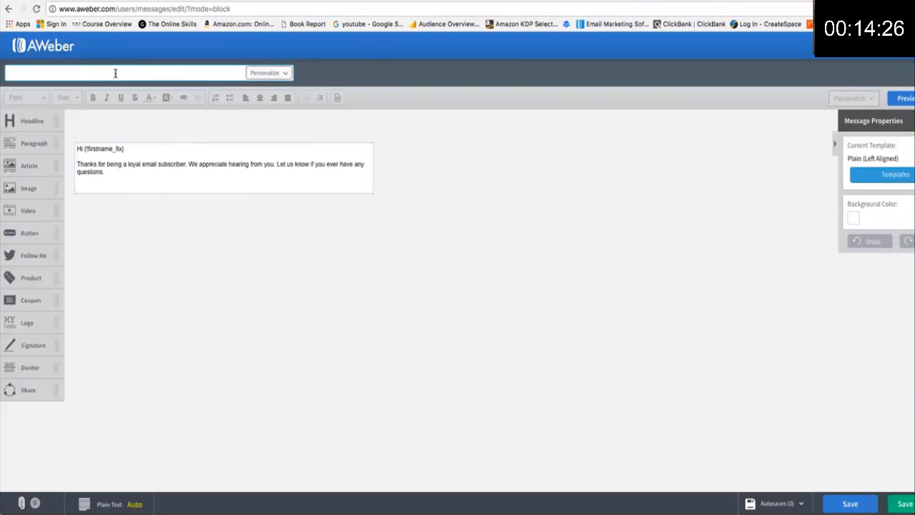
Paste the copied subject and prefix it with '3' to read '3 SPOTS LEFT!!'.
key("super+v")
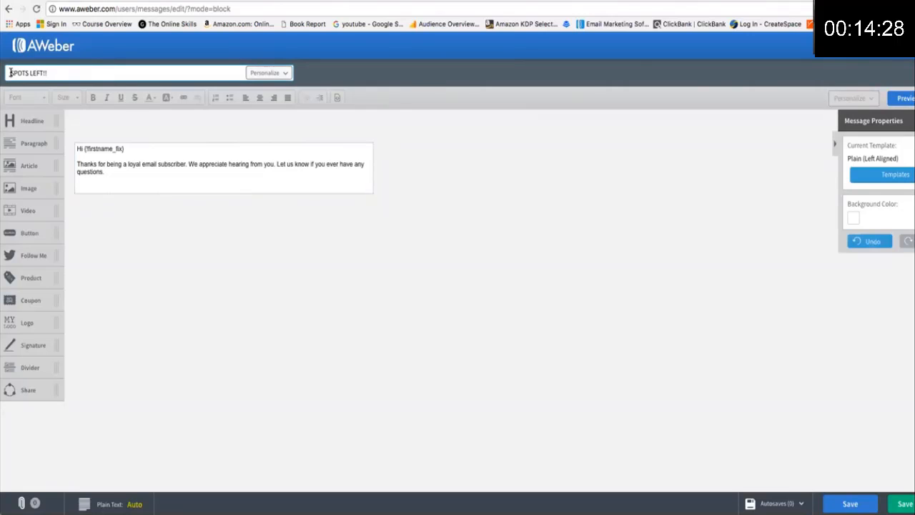
left_click(10, 73)
type("3")
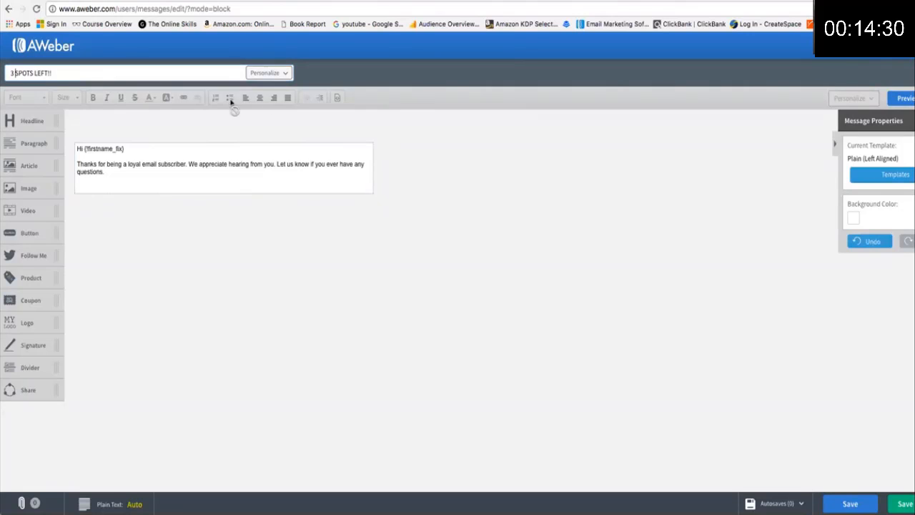
Copy the Email #3 body from Google Docs and paste it over the placeholder paragraph text.
left_click(169, 177)
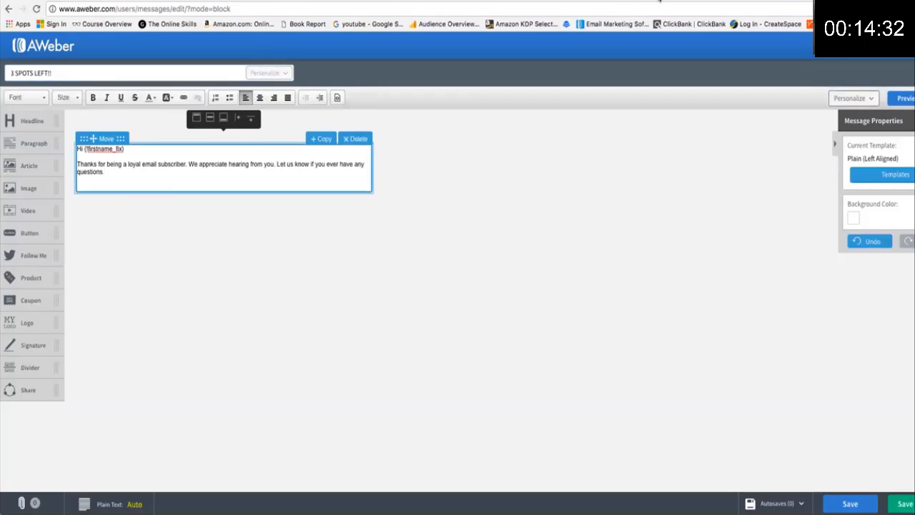
left_click(629, 2)
left_click_drag(349, 393, 312, 283)
key("ctrl+c")
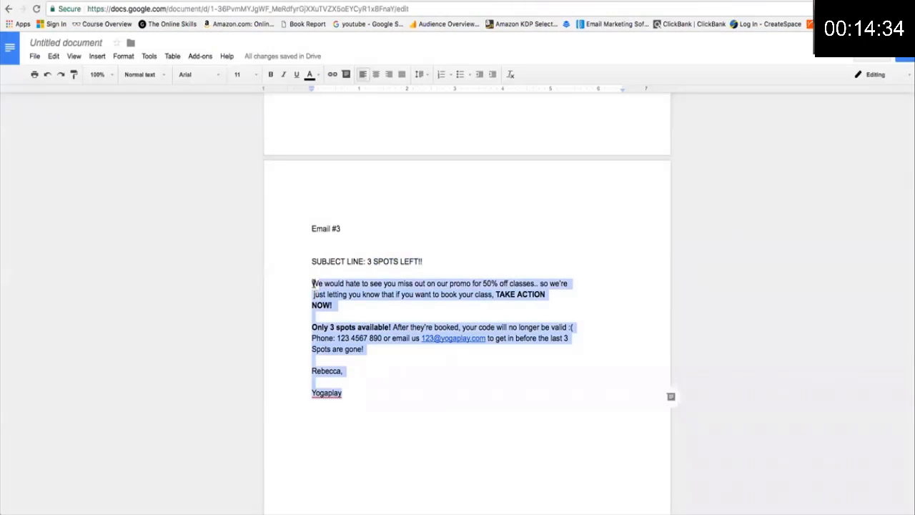
left_click(582, 2)
left_click_drag(124, 175, 78, 148)
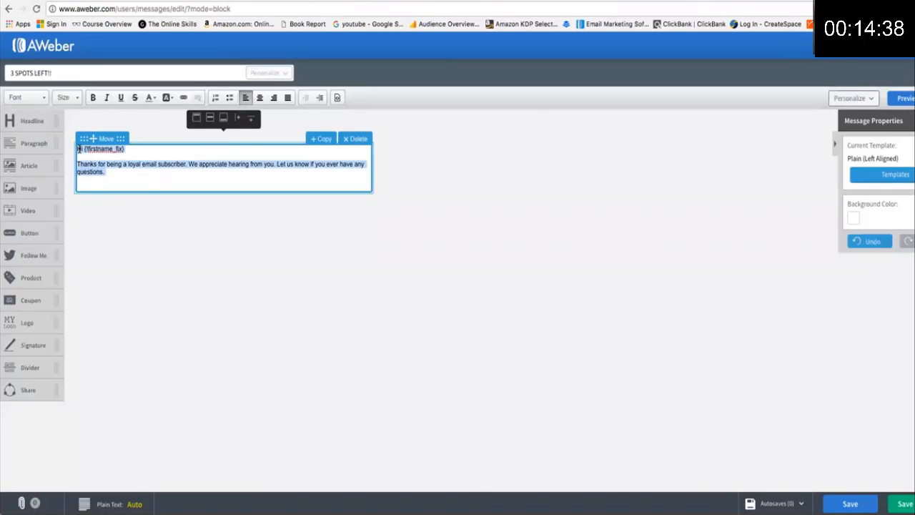
key("ctrl+v")
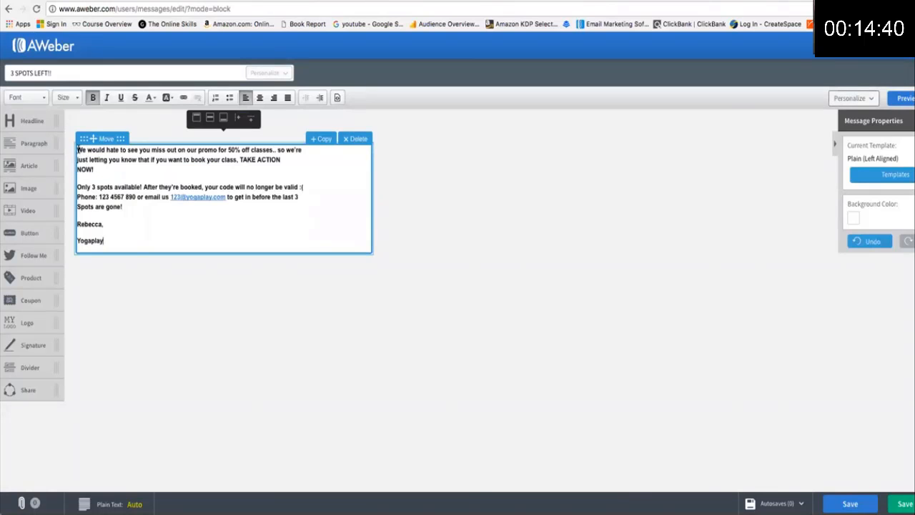
Insert blank lines above the first body line and review the 3-spots-left and code-expiry text.
left_click(77, 151)
key("Return")
key("Return")
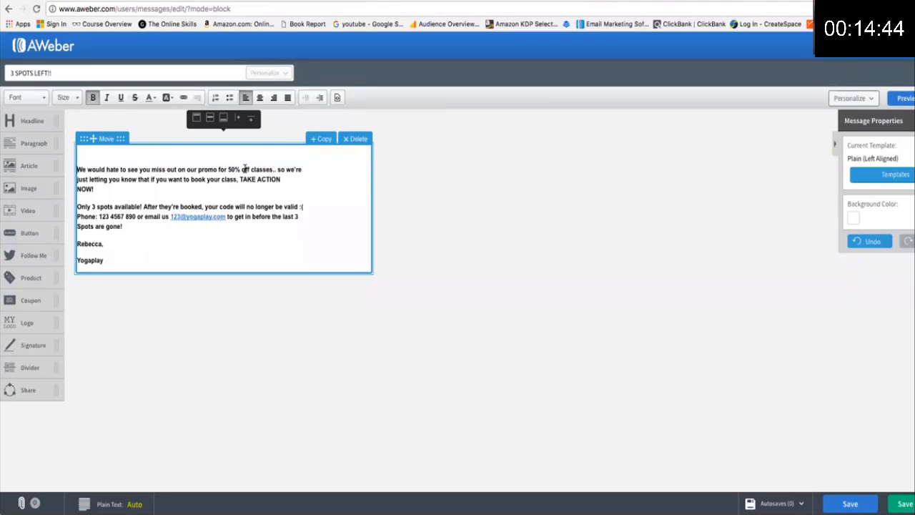
left_click_drag(228, 169, 274, 170)
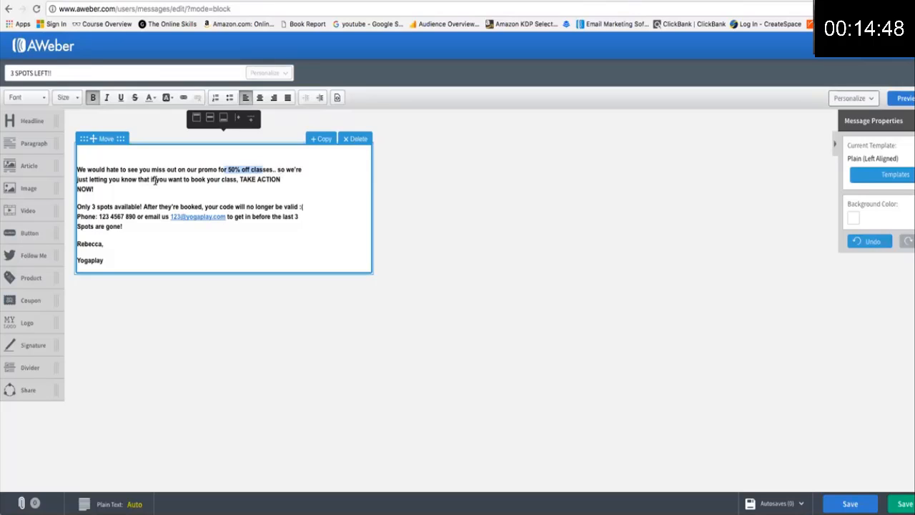
left_click_drag(240, 179, 283, 181)
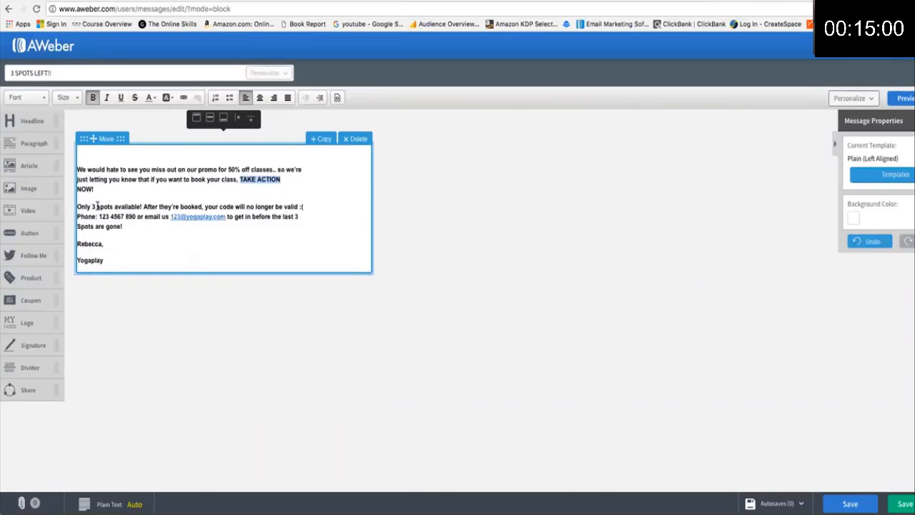
left_click_drag(77, 206, 141, 207)
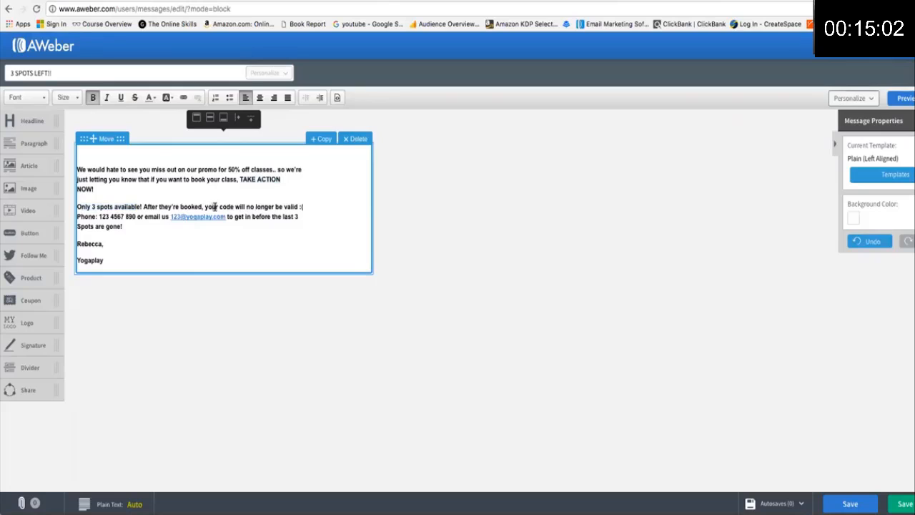
left_click_drag(211, 206, 234, 206)
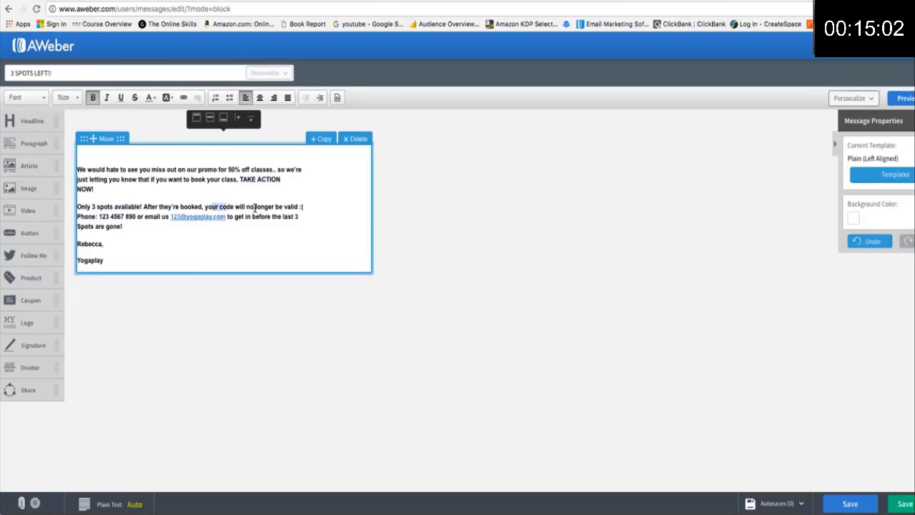
left_click(180, 207)
left_click_drag(160, 207, 273, 207)
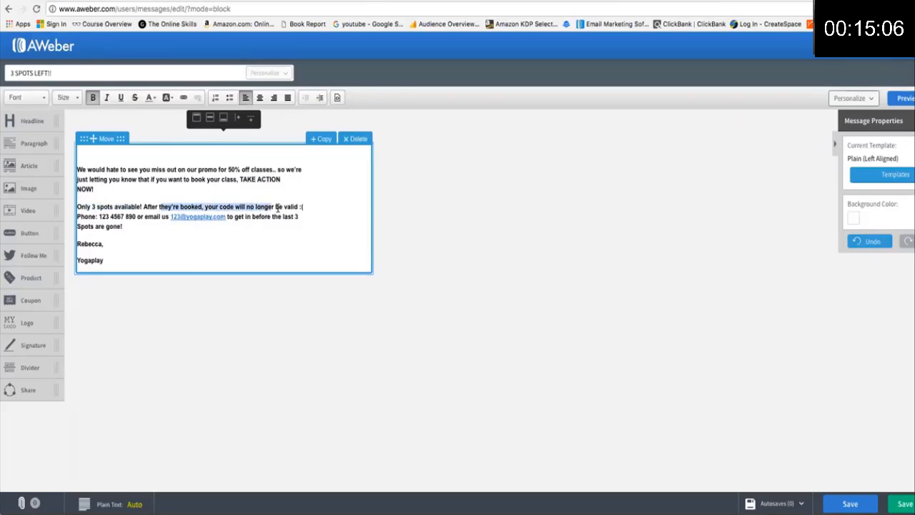
left_click(275, 222)
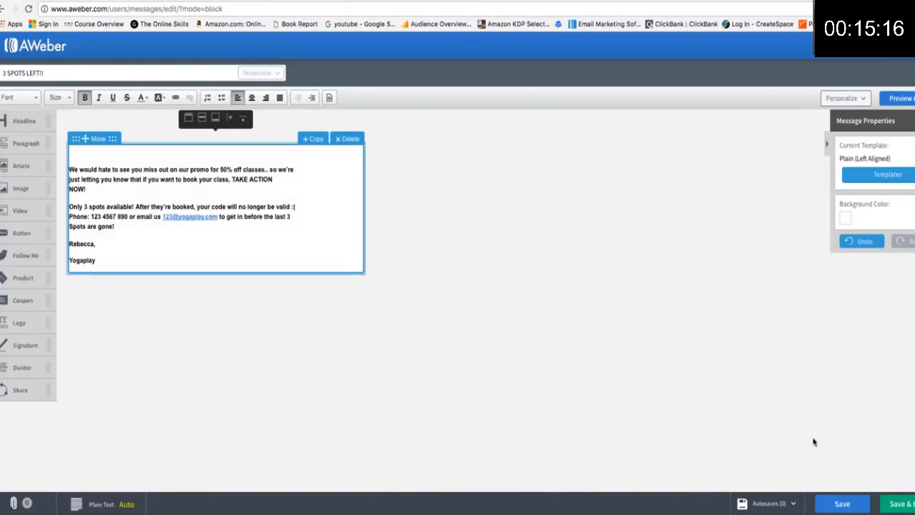
Save the 3 SPOTS LEFT!! draft and add it to the follow-up series with a 2-day interval.
left_click(902, 503)
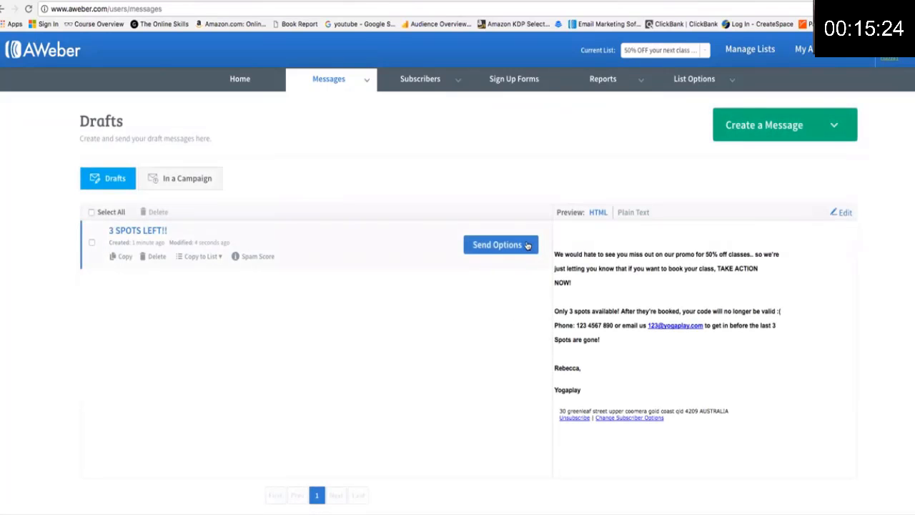
left_click(503, 244)
left_click(468, 305)
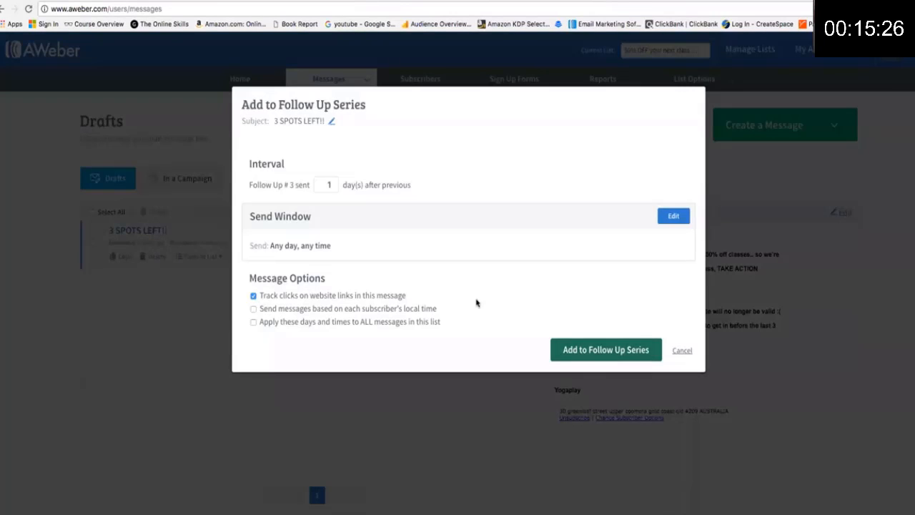
left_click(334, 183)
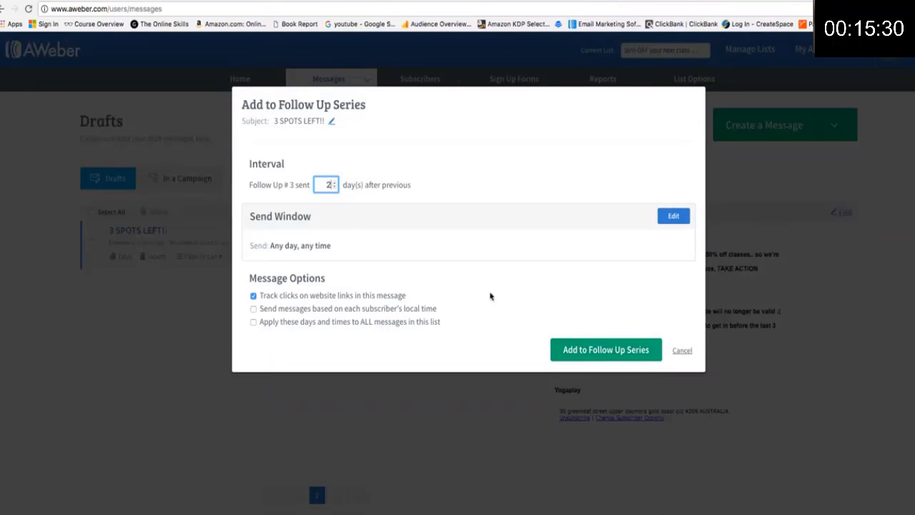
left_click(616, 352)
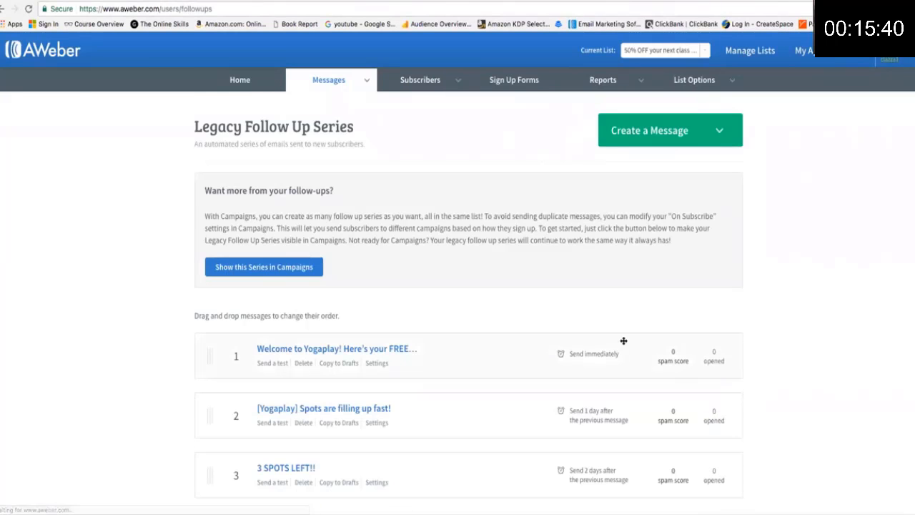
Drag the welcome email's handle so the saved order stays welcome, Spots are filling up fast, 3 SPOTS LEFT!!
scroll(136, 308, "down", 4)
scroll(136, 309, "up", 3)
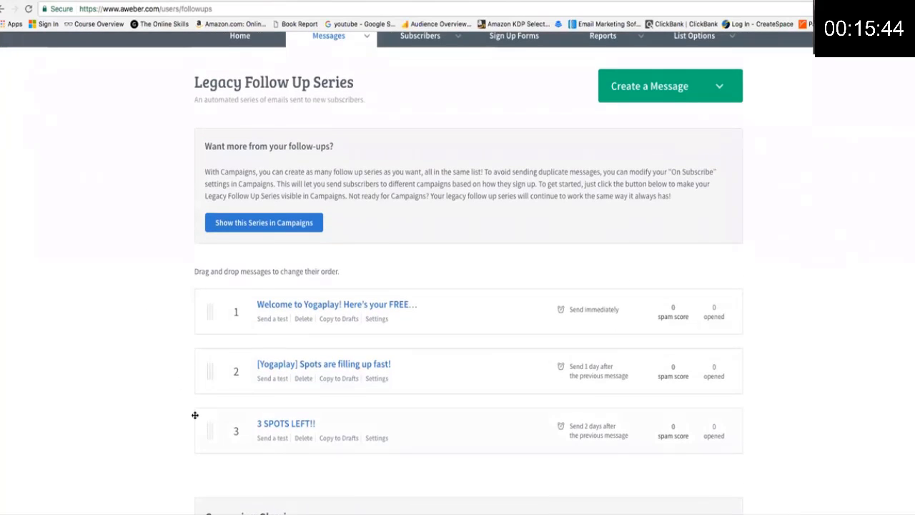
scroll(138, 323, "up", 1)
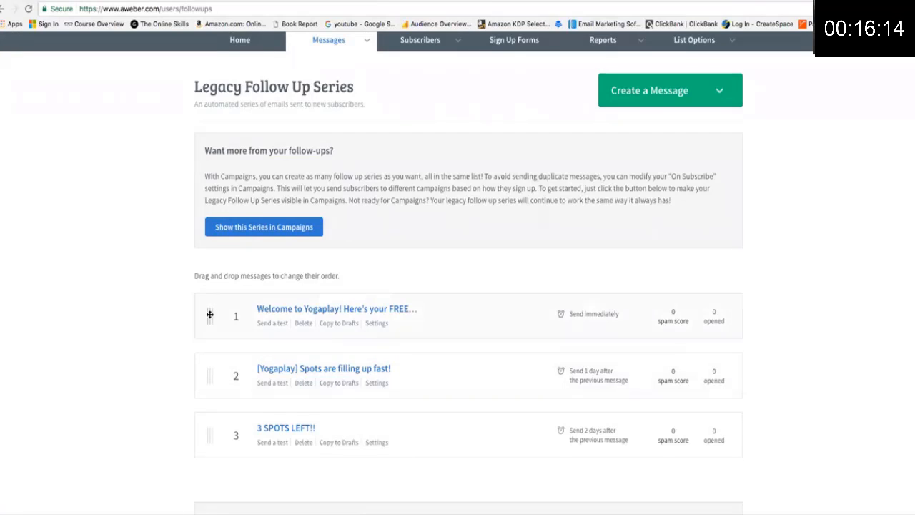
mouse_move(209, 314)
left_mouse_down()
mouse_move(220, 437)
mouse_move(179, 379)
mouse_move(177, 320)
mouse_move(207, 284)
mouse_move(209, 298)
left_mouse_up()
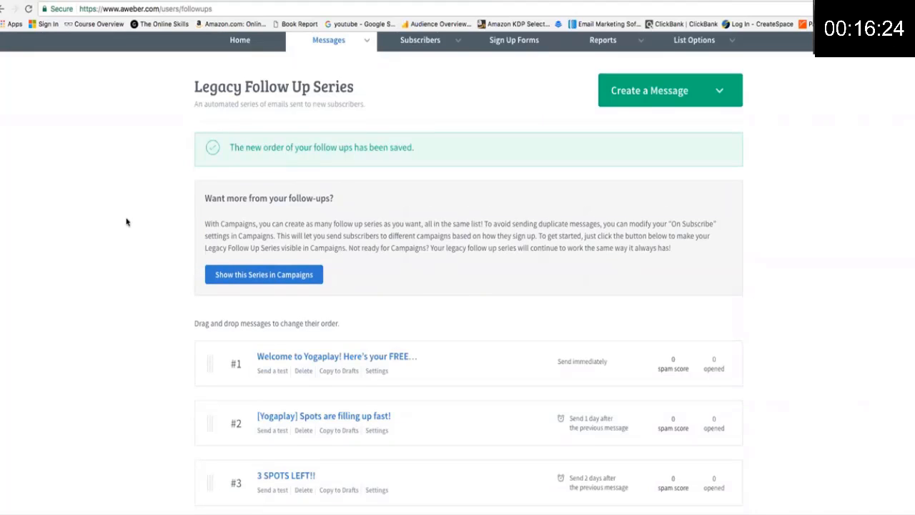
scroll(126, 218, "down", 1)
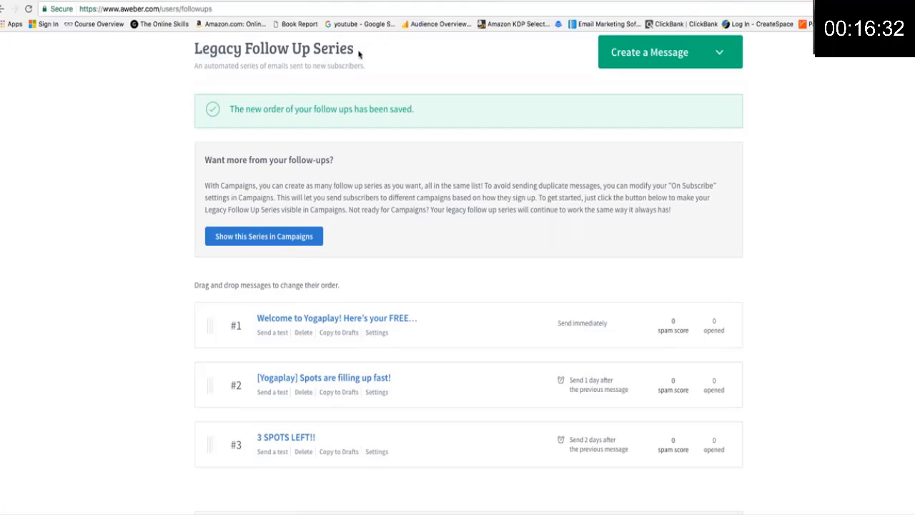
left_click_drag(359, 55, 197, 42)
scroll(197, 43, "up", 1)
left_click(145, 105)
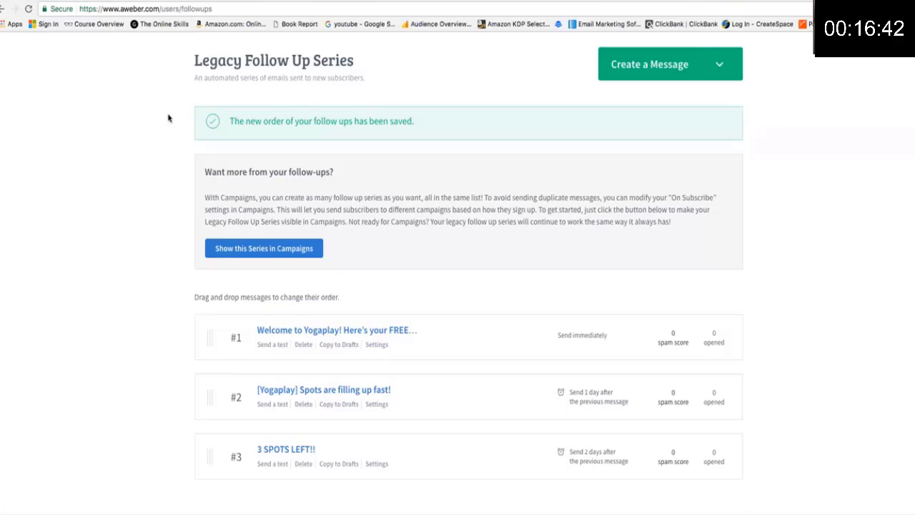
scroll(160, 127, "down", 1)
scroll(159, 126, "up", 1)
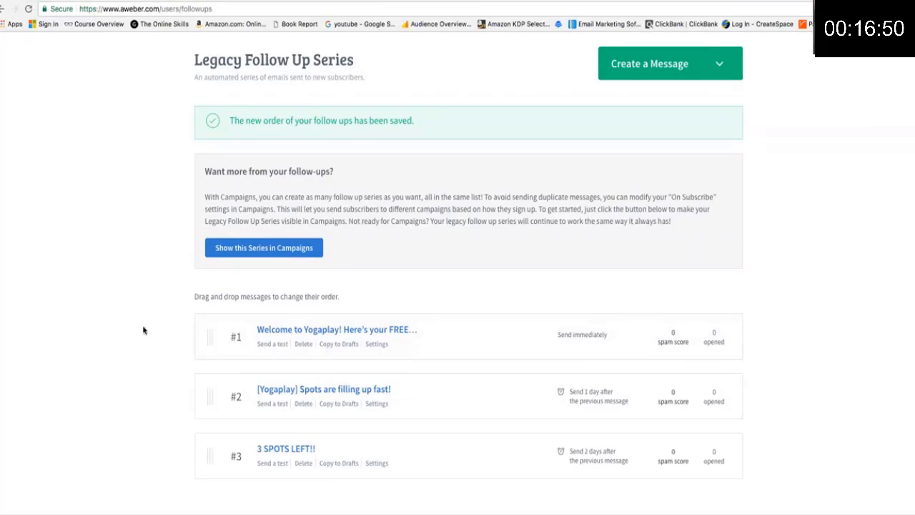
scroll(143, 329, "down", 1)
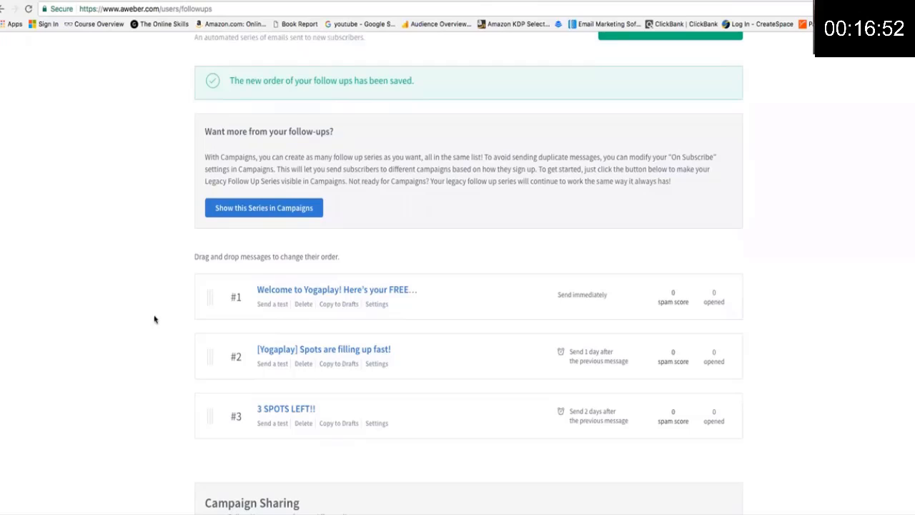
scroll(170, 300, "up", 1)
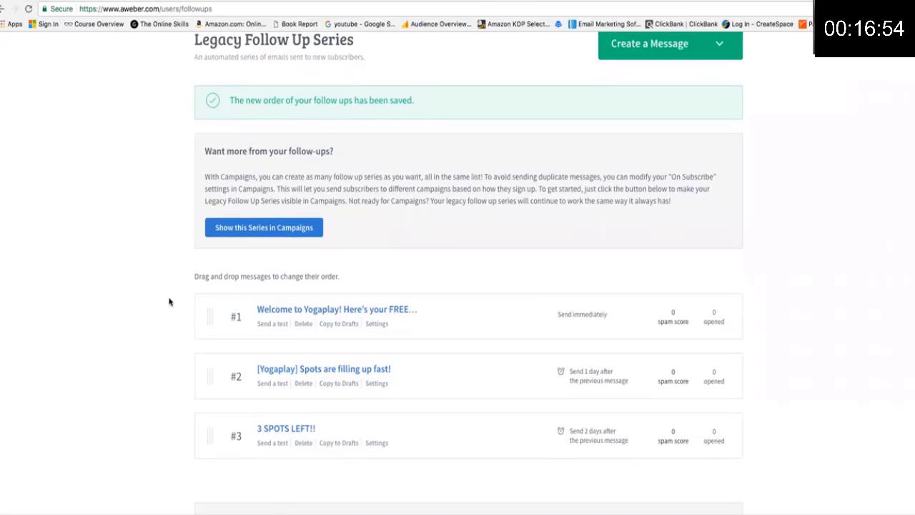